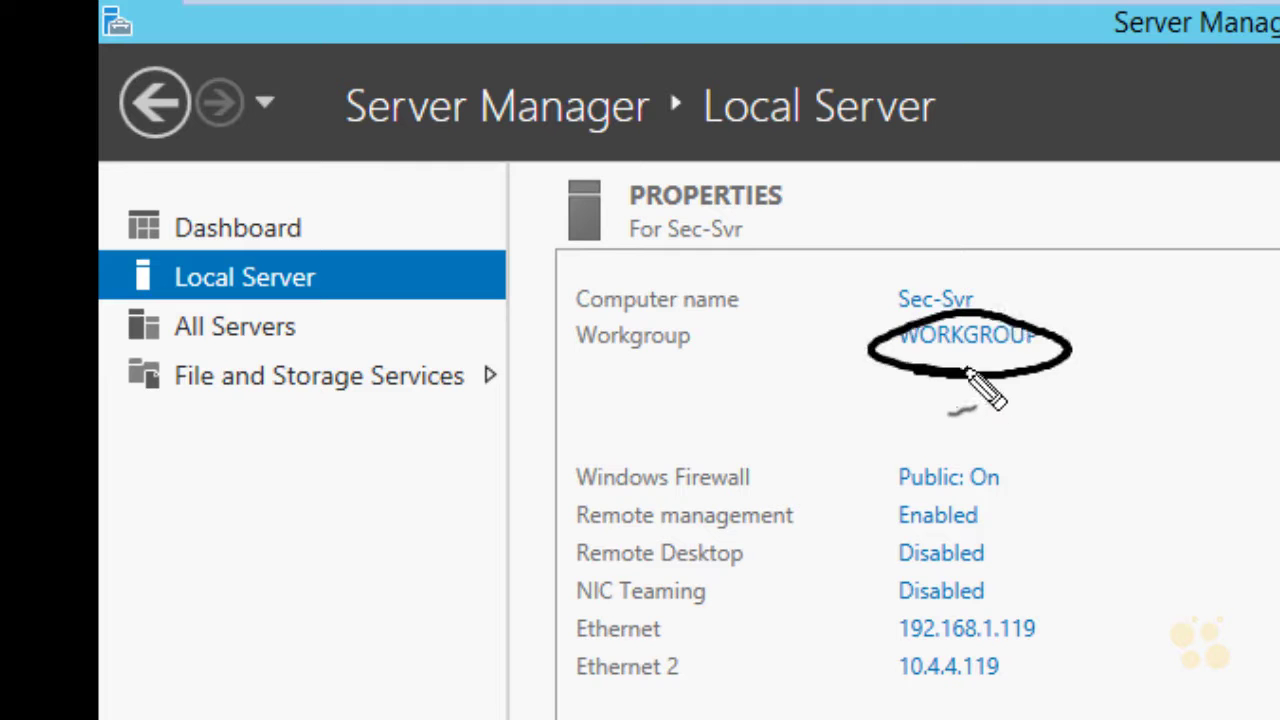
left_click_drag(806, 336, 845, 340)
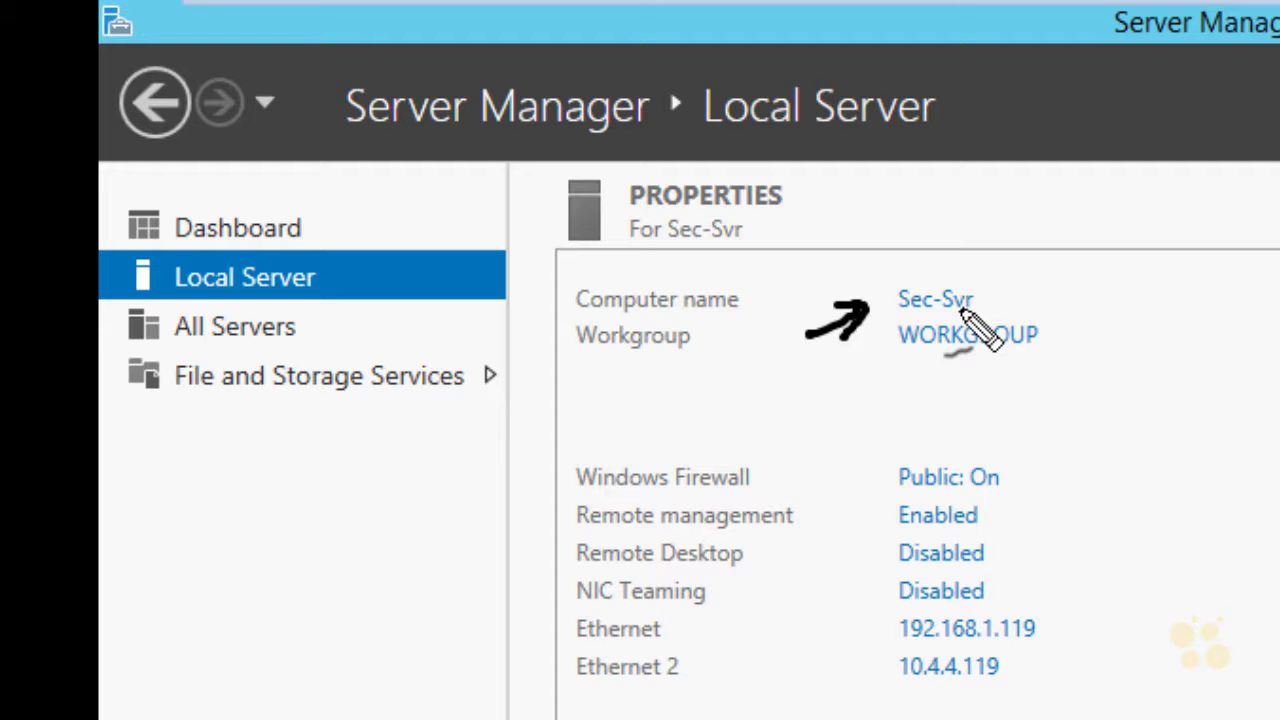
mouse_move(1077, 300)
left_mouse_down()
mouse_move(1030, 302)
mouse_move(1038, 314)
left_mouse_up()
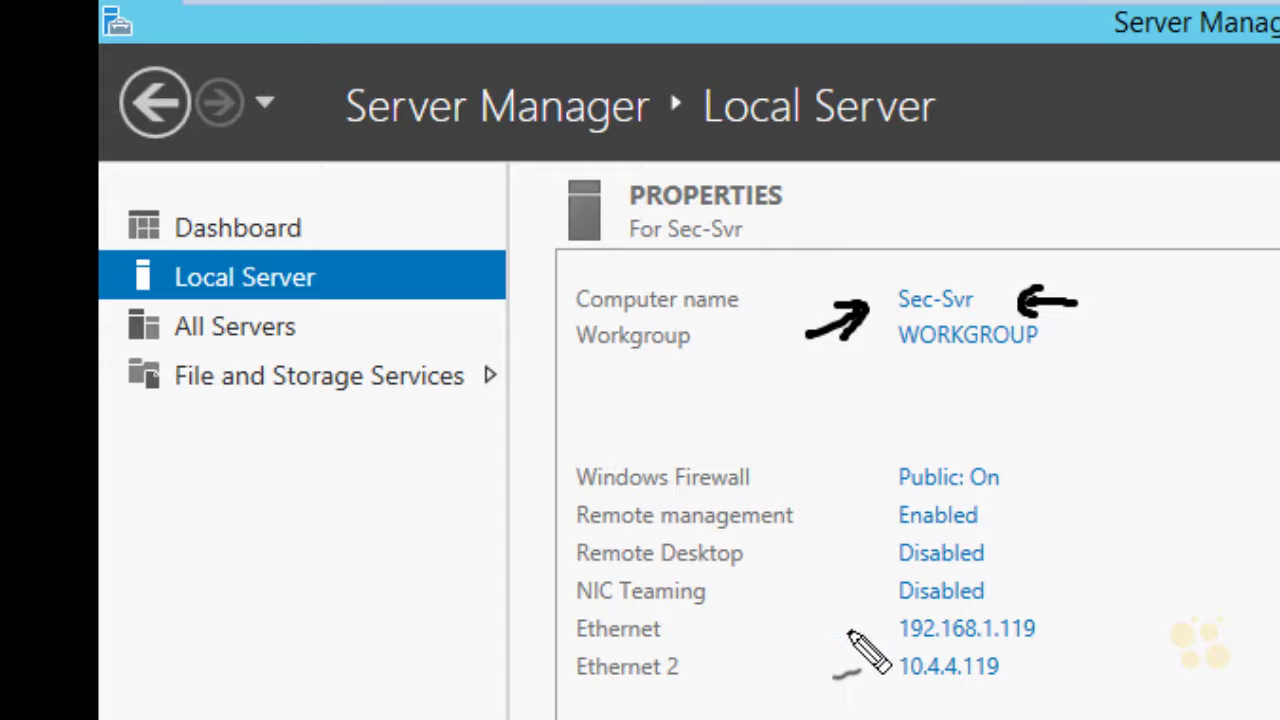
left_click_drag(831, 633, 884, 628)
left_click_drag(862, 616, 866, 642)
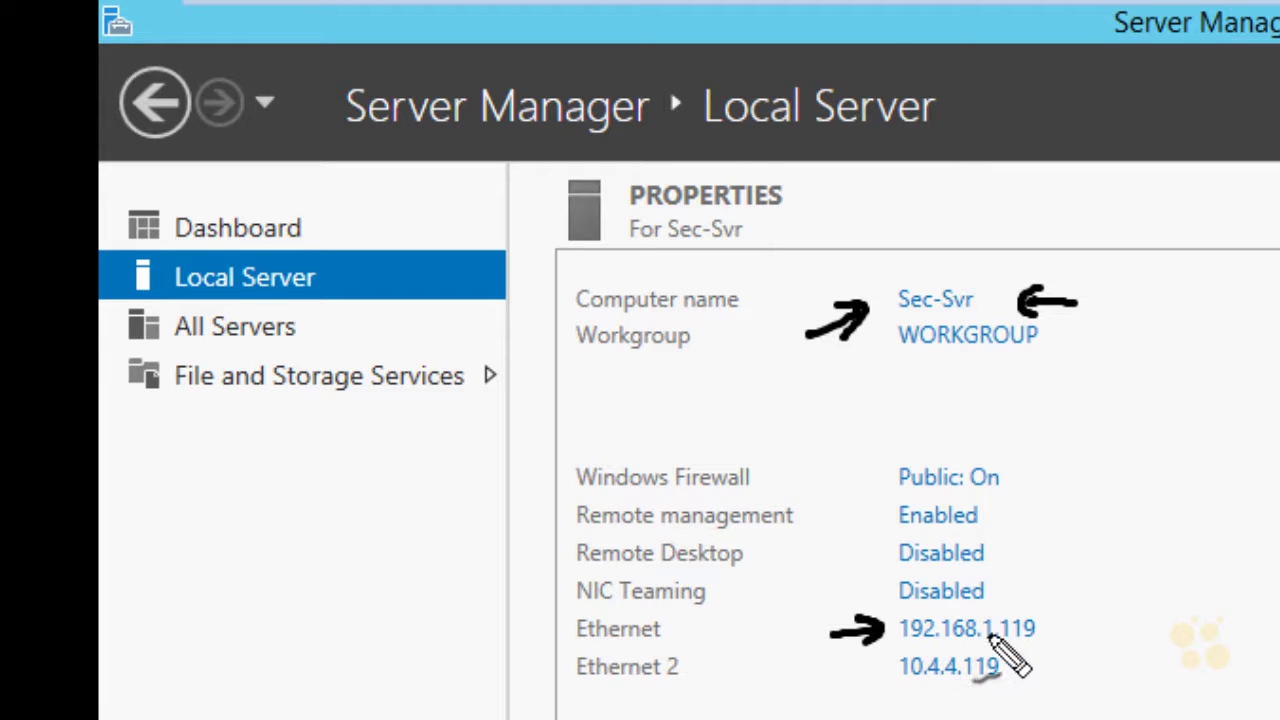
mouse_move(910, 686)
left_mouse_down()
mouse_move(960, 685)
mouse_move(1014, 658)
mouse_move(1040, 612)
mouse_move(1012, 658)
left_mouse_up()
left_click_drag(523, 672, 520, 718)
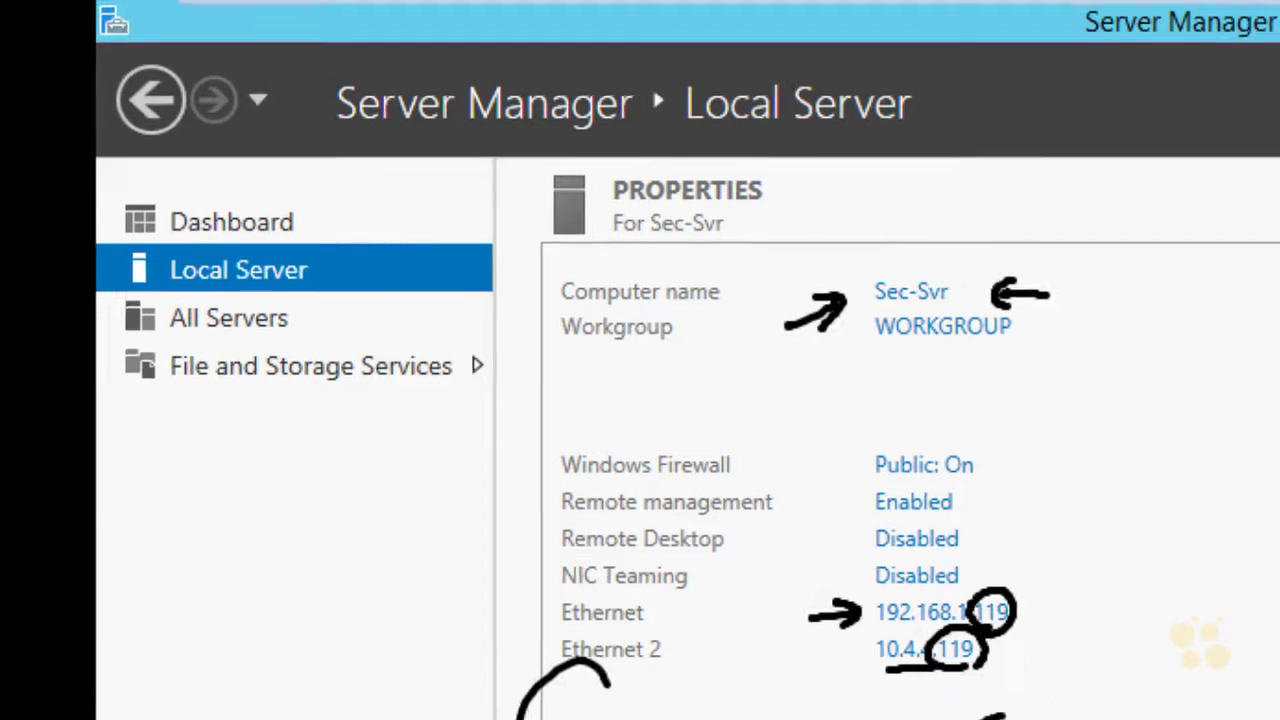
left_click_drag(514, 570, 457, 700)
left_click_drag(957, 620, 829, 620)
mouse_move(440, 655)
left_mouse_down()
mouse_move(682, 704)
mouse_move(618, 528)
mouse_move(491, 547)
left_mouse_up()
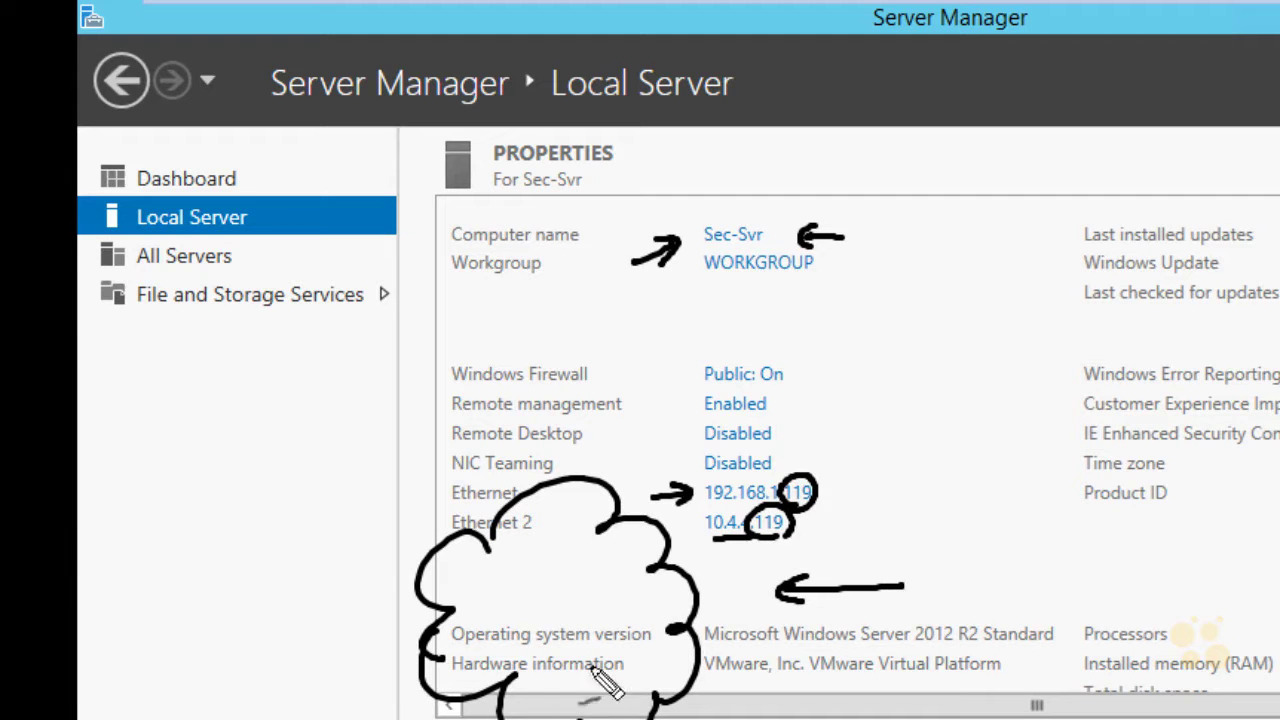
mouse_move(948, 583)
left_mouse_down()
mouse_move(1058, 581)
mouse_move(1203, 509)
mouse_move(1178, 688)
mouse_move(1086, 598)
left_mouse_up()
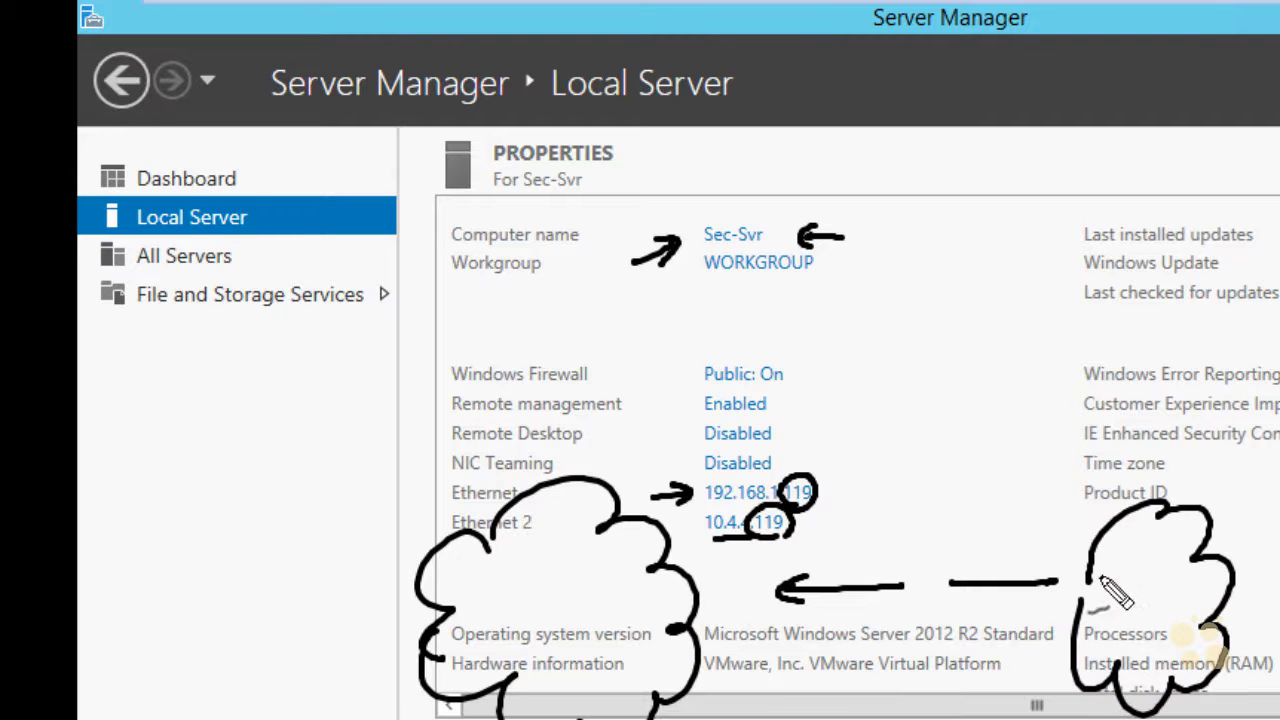
mouse_move(730, 572)
left_mouse_down()
mouse_move(730, 645)
mouse_move(777, 614)
mouse_move(740, 650)
left_mouse_up()
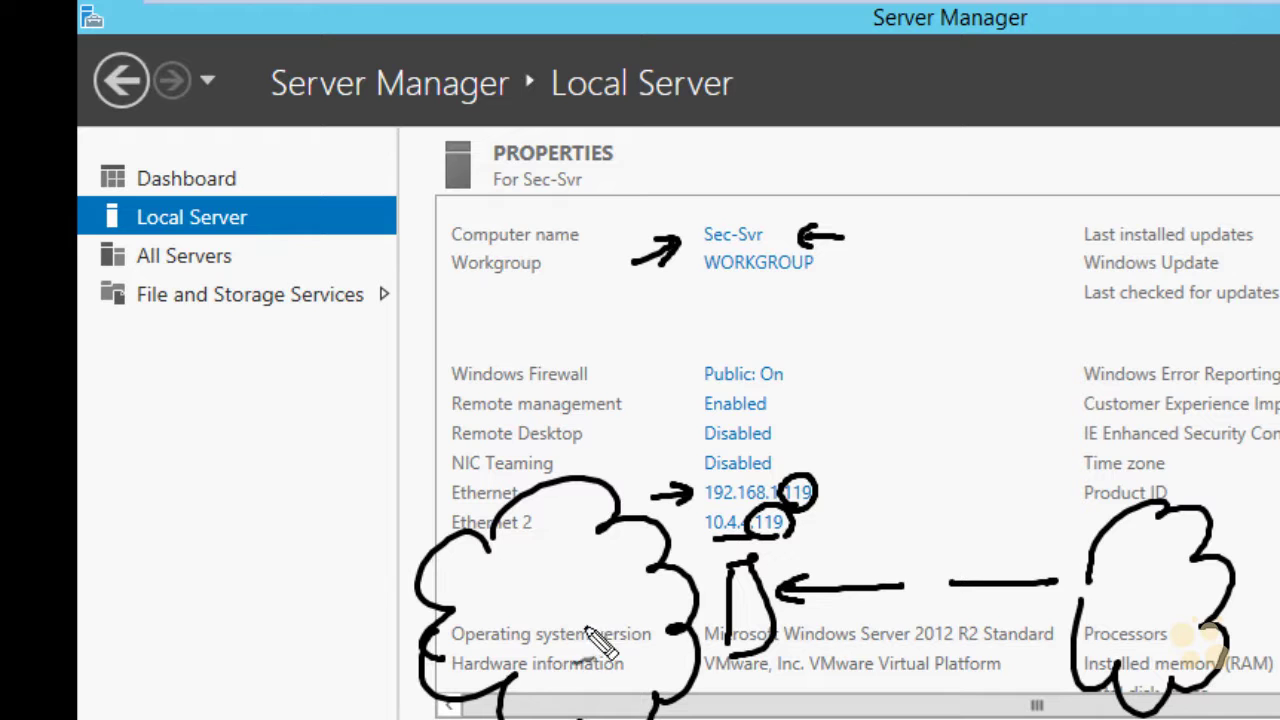
mouse_move(909, 542)
left_mouse_down()
mouse_move(955, 538)
mouse_move(920, 632)
left_mouse_up()
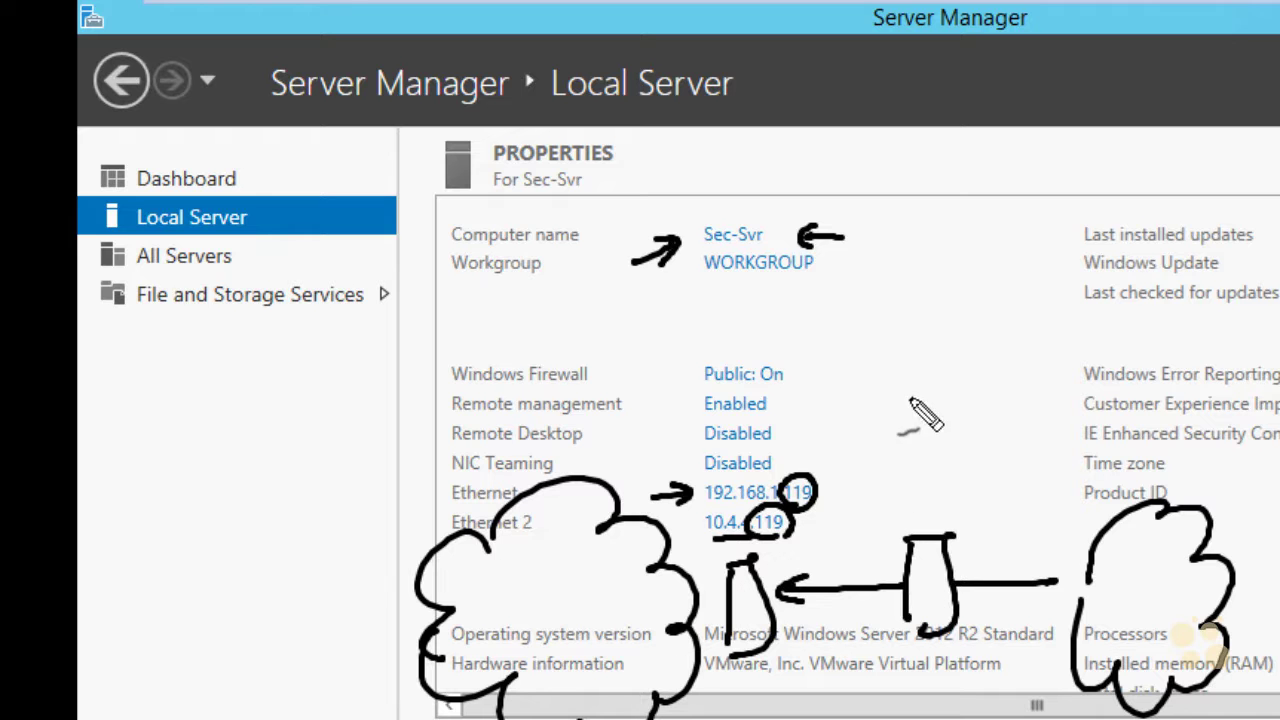
left_click_drag(758, 250, 912, 510)
left_click_drag(877, 432, 932, 458)
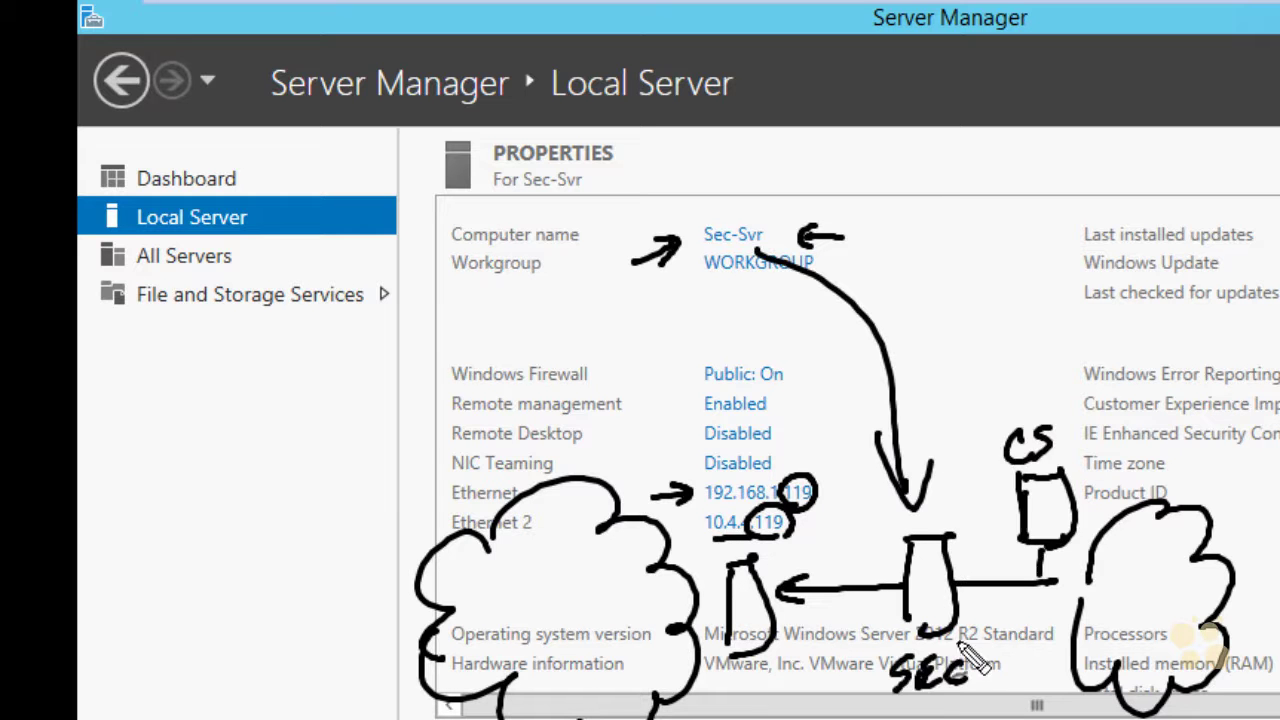
mouse_move(1083, 358)
left_mouse_down()
mouse_move(1072, 400)
mouse_move(1086, 414)
left_mouse_up()
mouse_move(1032, 540)
left_mouse_down()
mouse_move(971, 591)
mouse_move(971, 608)
mouse_move(1020, 557)
mouse_move(985, 590)
left_mouse_up()
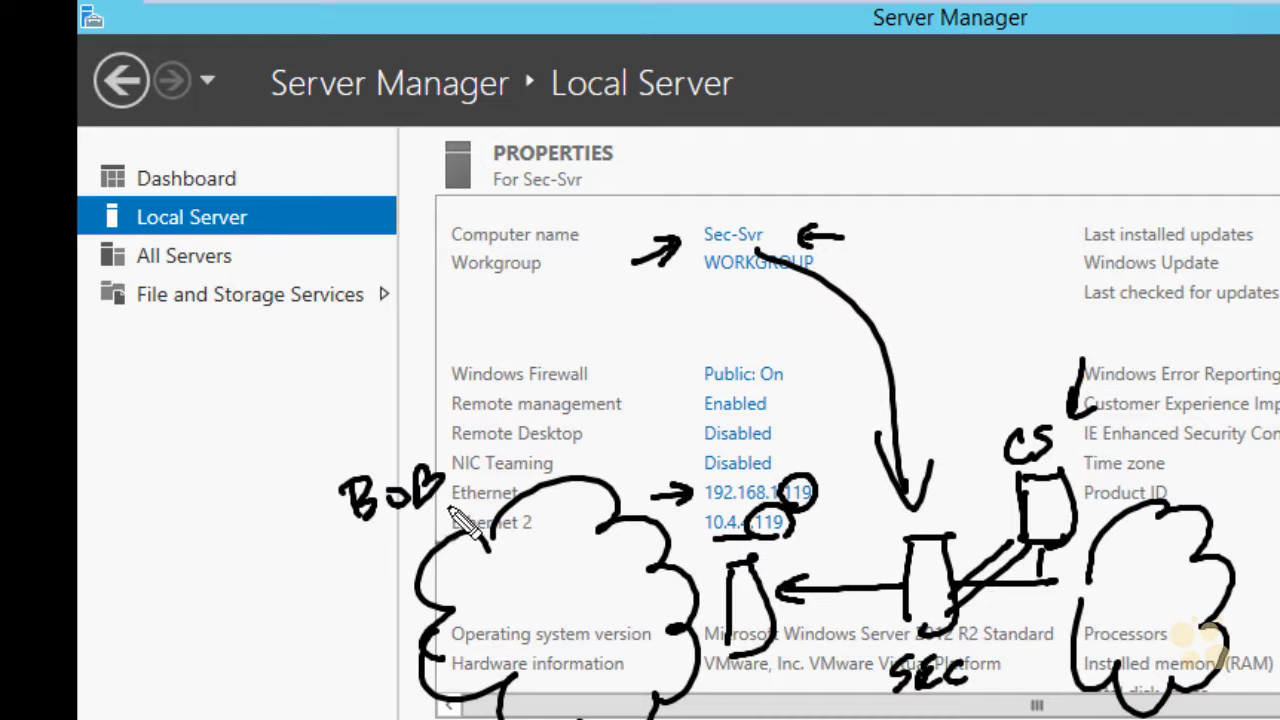
mouse_move(450, 515)
left_mouse_down()
mouse_move(480, 605)
mouse_move(878, 624)
mouse_move(866, 640)
left_mouse_up()
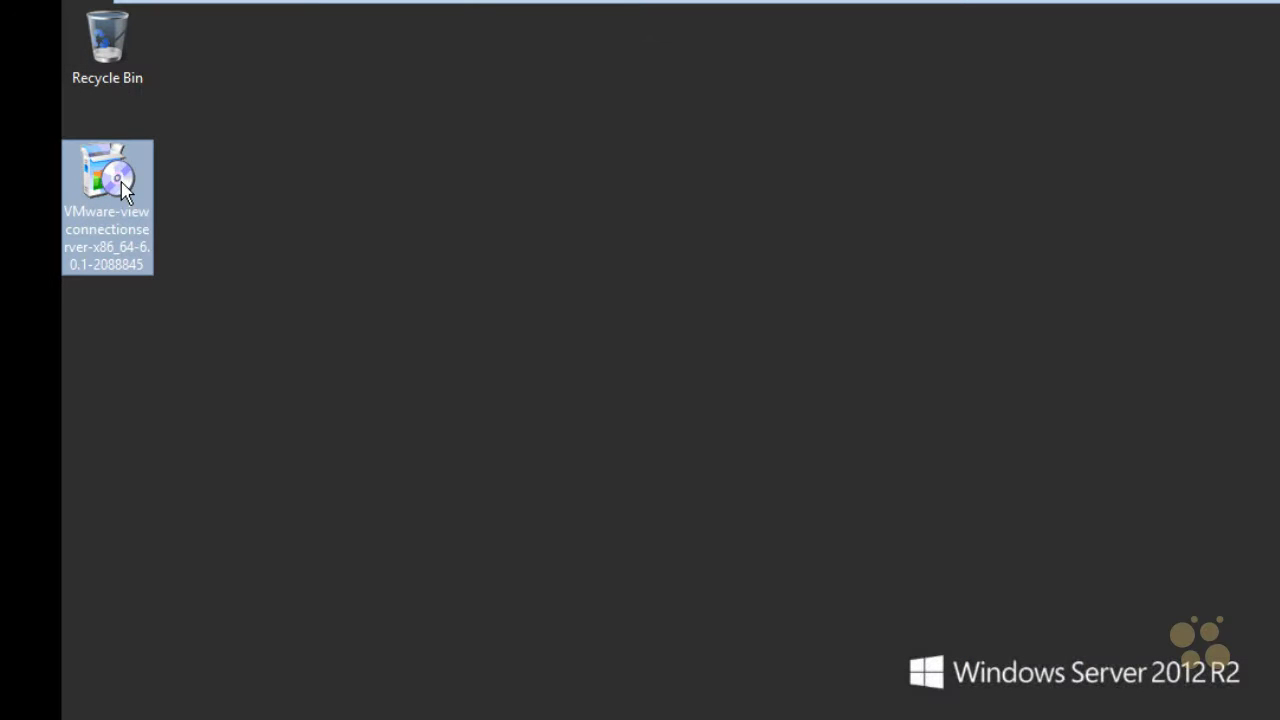
Launch the VMware View Connection Server installer, accept the license agreement and keep the default destination folder
double_click(118, 185)
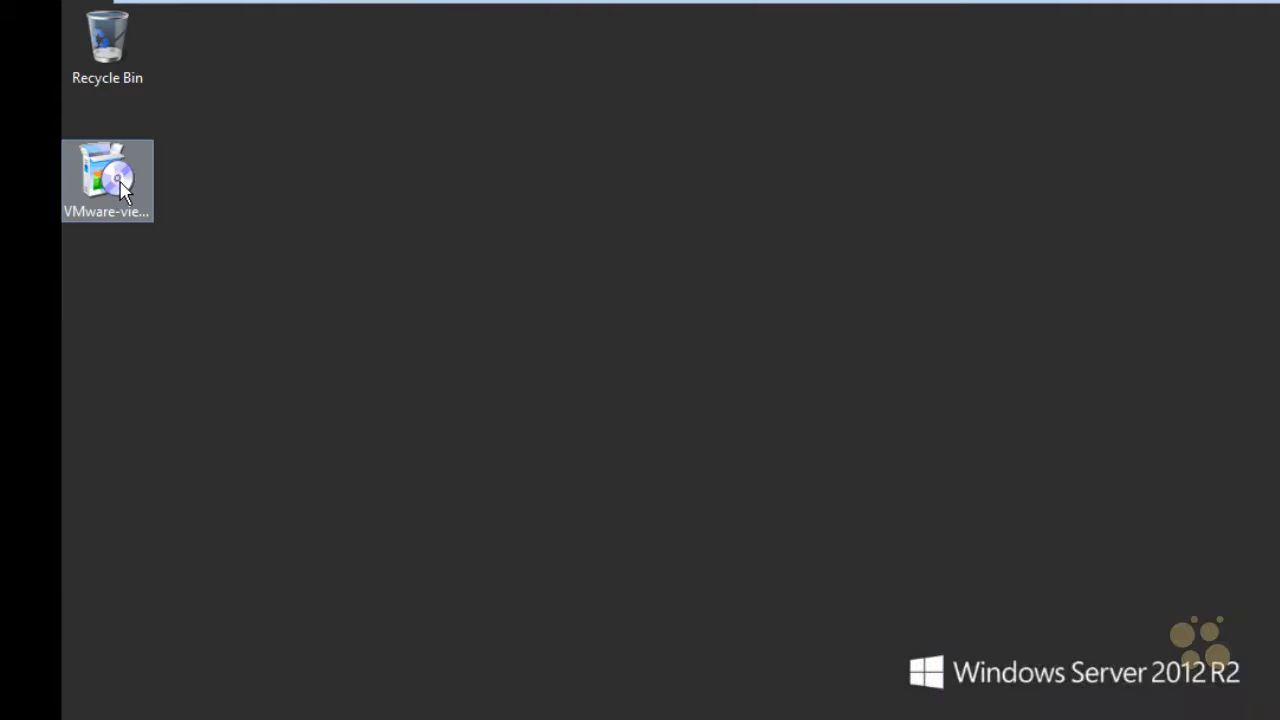
left_click(887, 603)
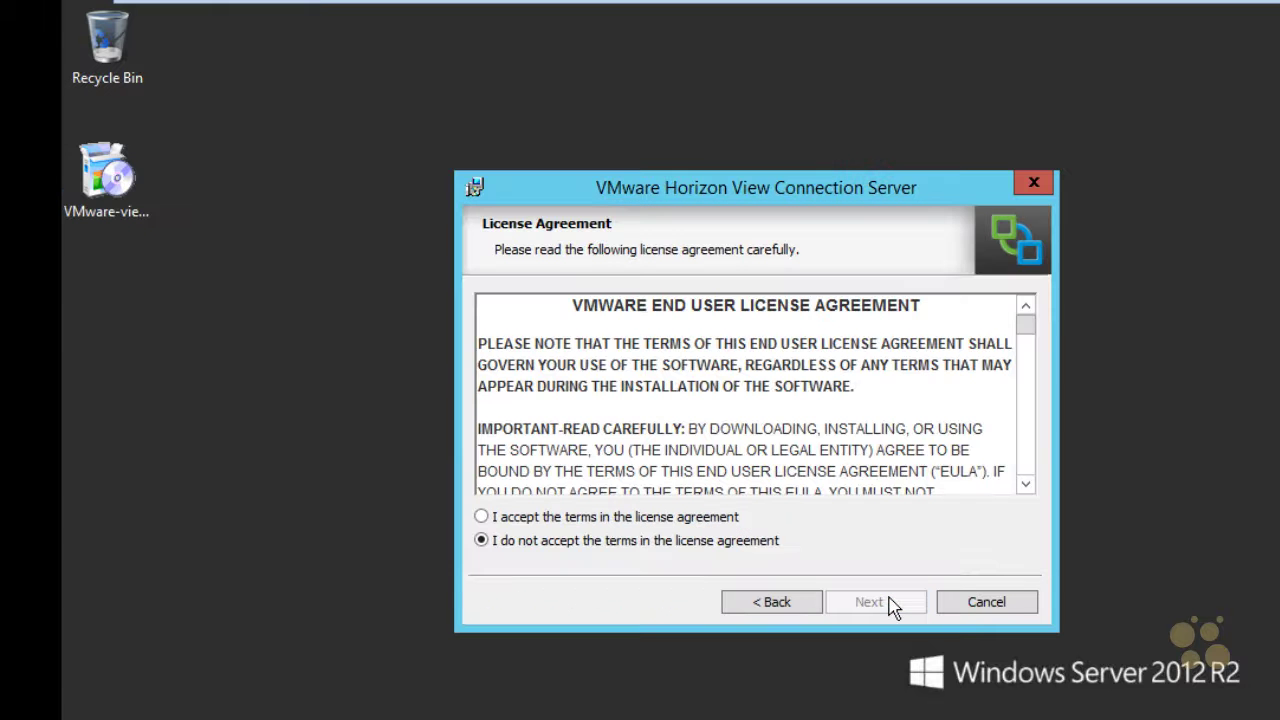
left_click(481, 516)
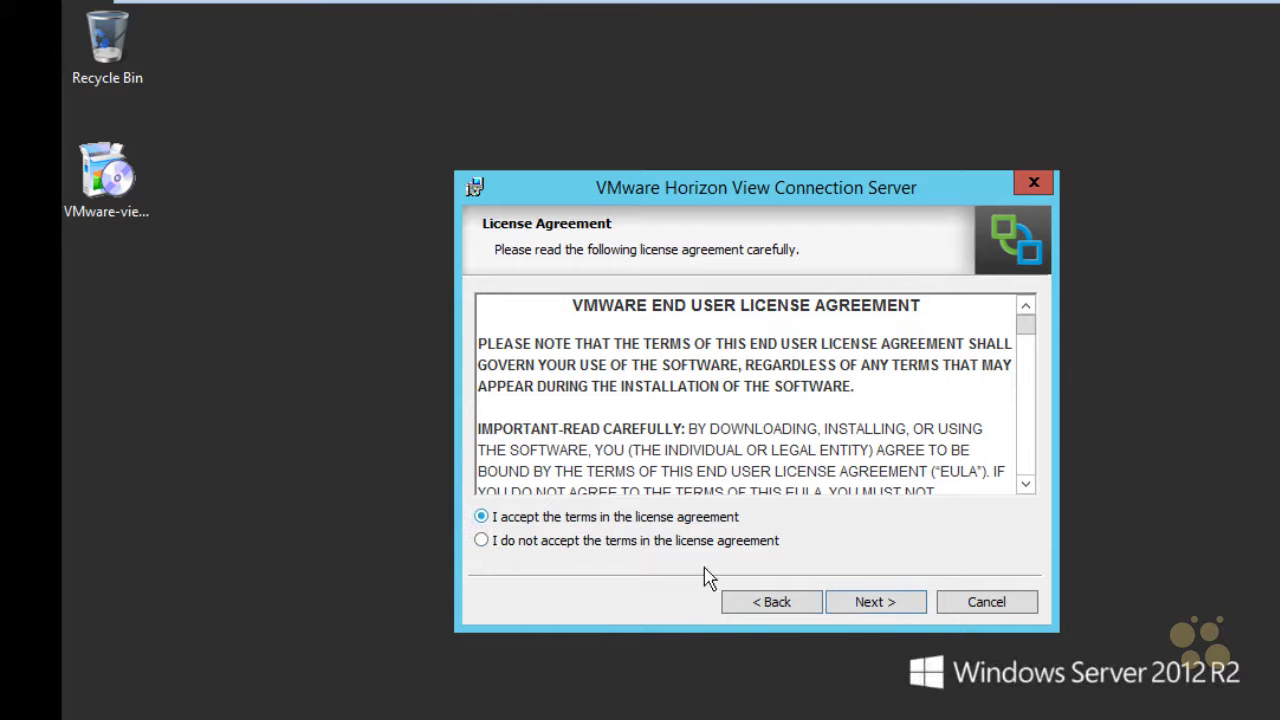
left_click(870, 603)
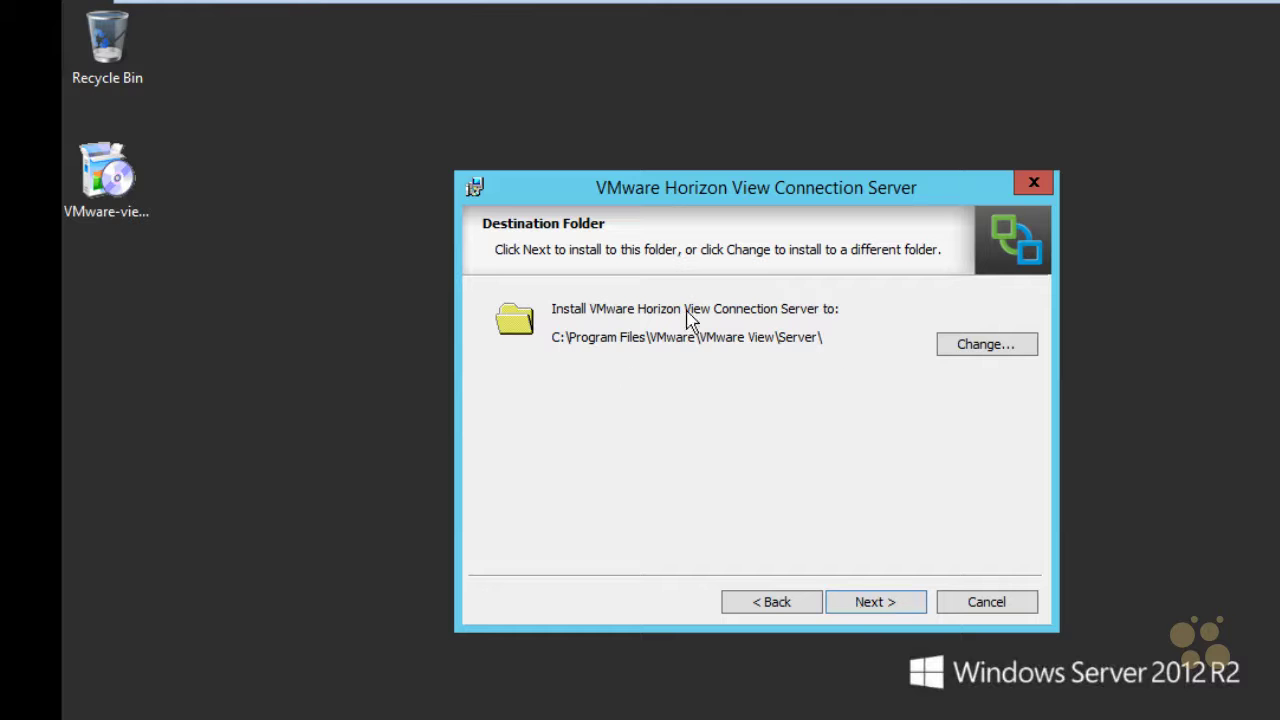
left_click(872, 603)
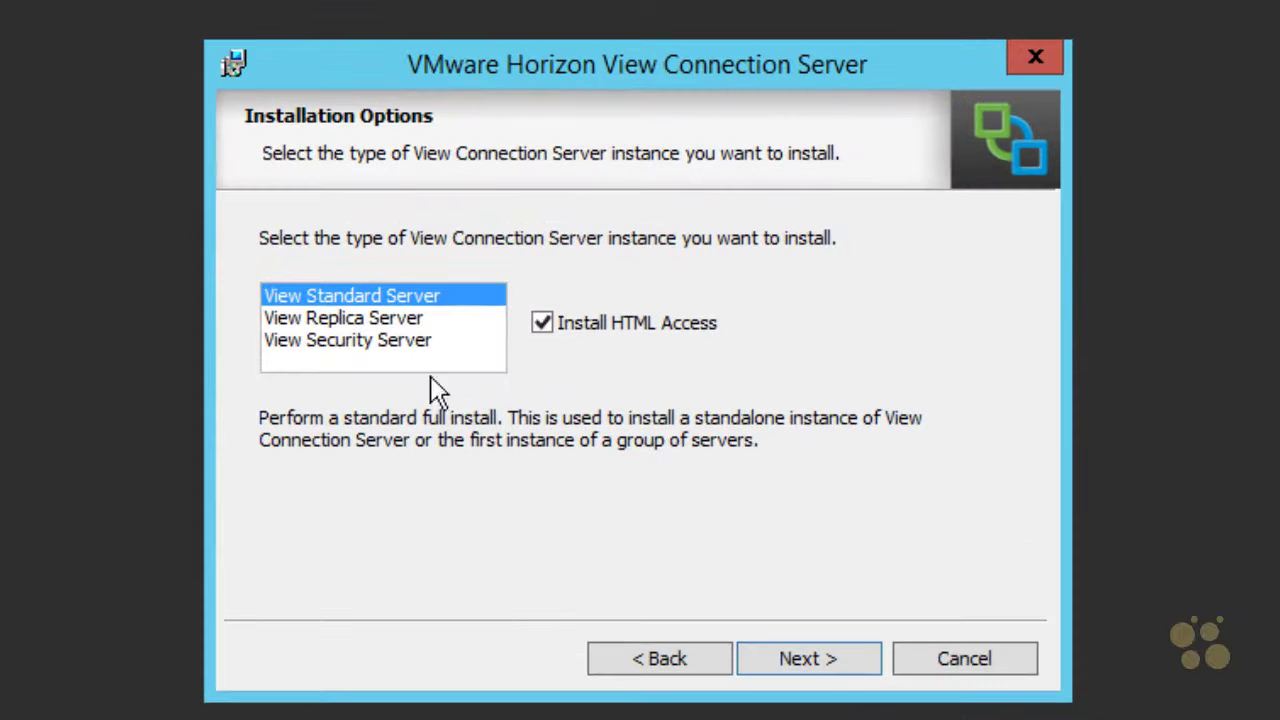
Choose the View Security Server installation type and specify 10.4.4.115 as the paired Connection Server
left_click(397, 320)
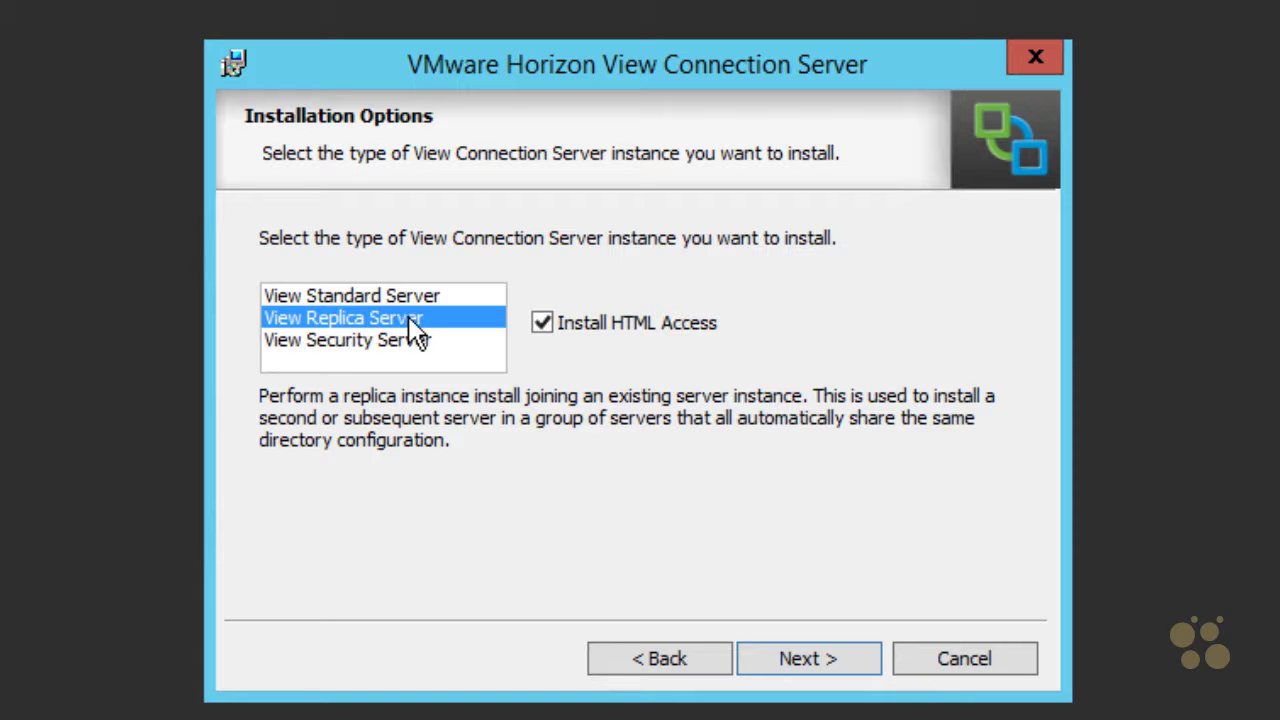
left_click(418, 340)
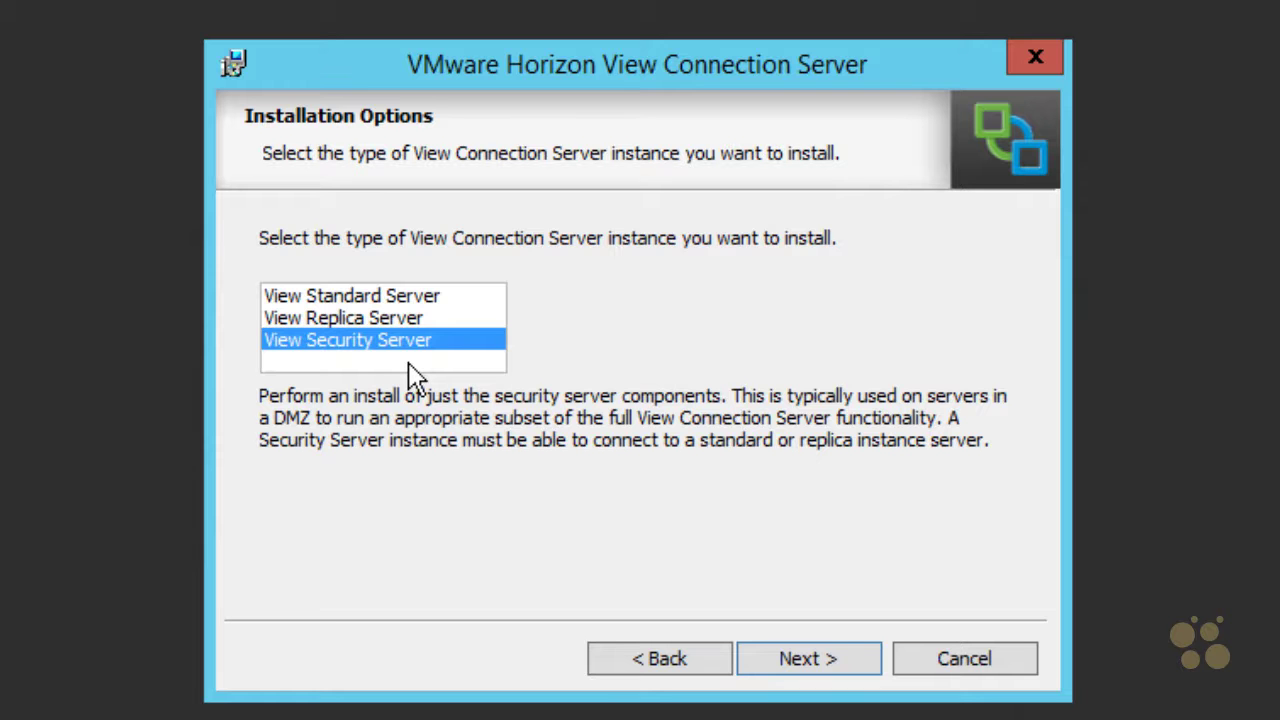
left_click(829, 650)
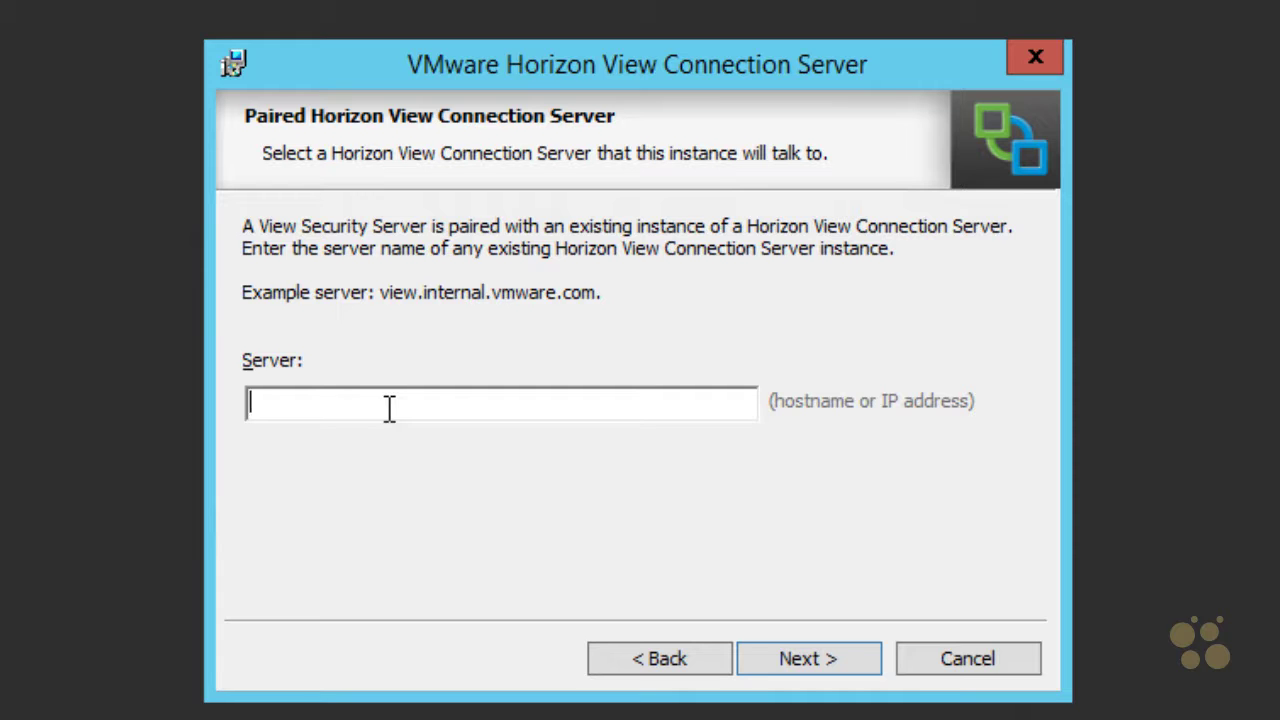
type("10.4.4.115")
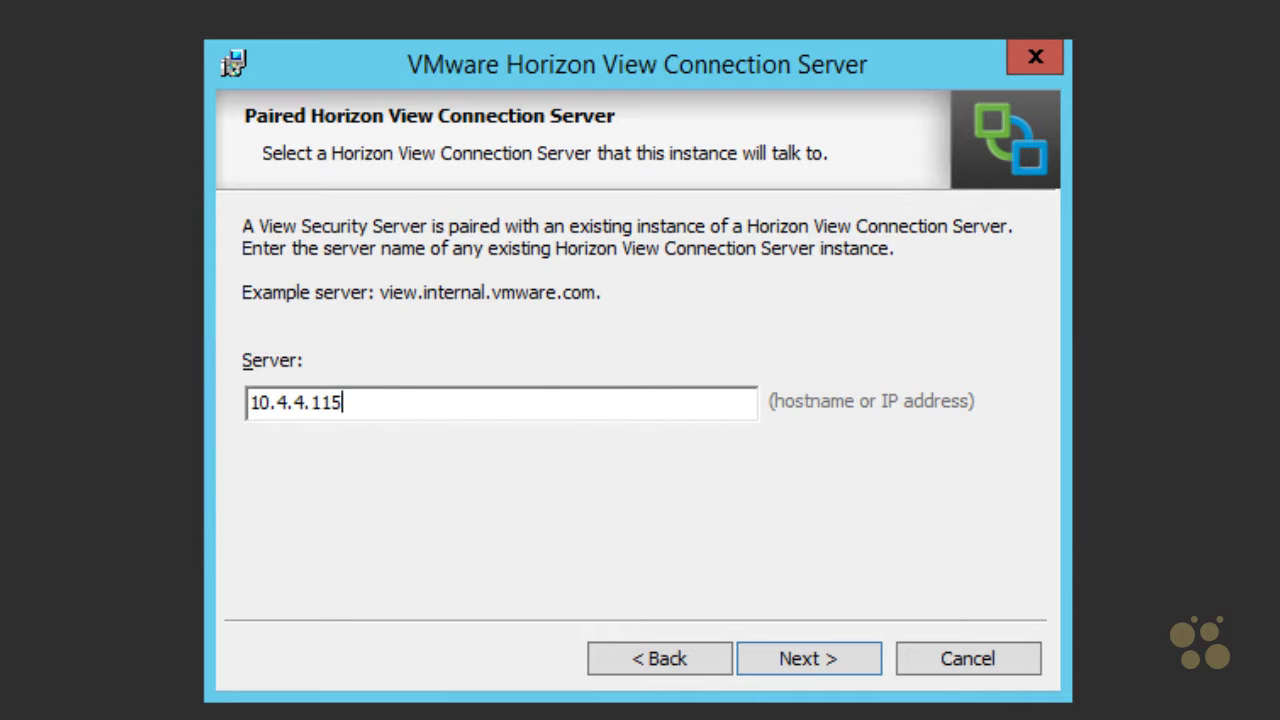
left_click(805, 656)
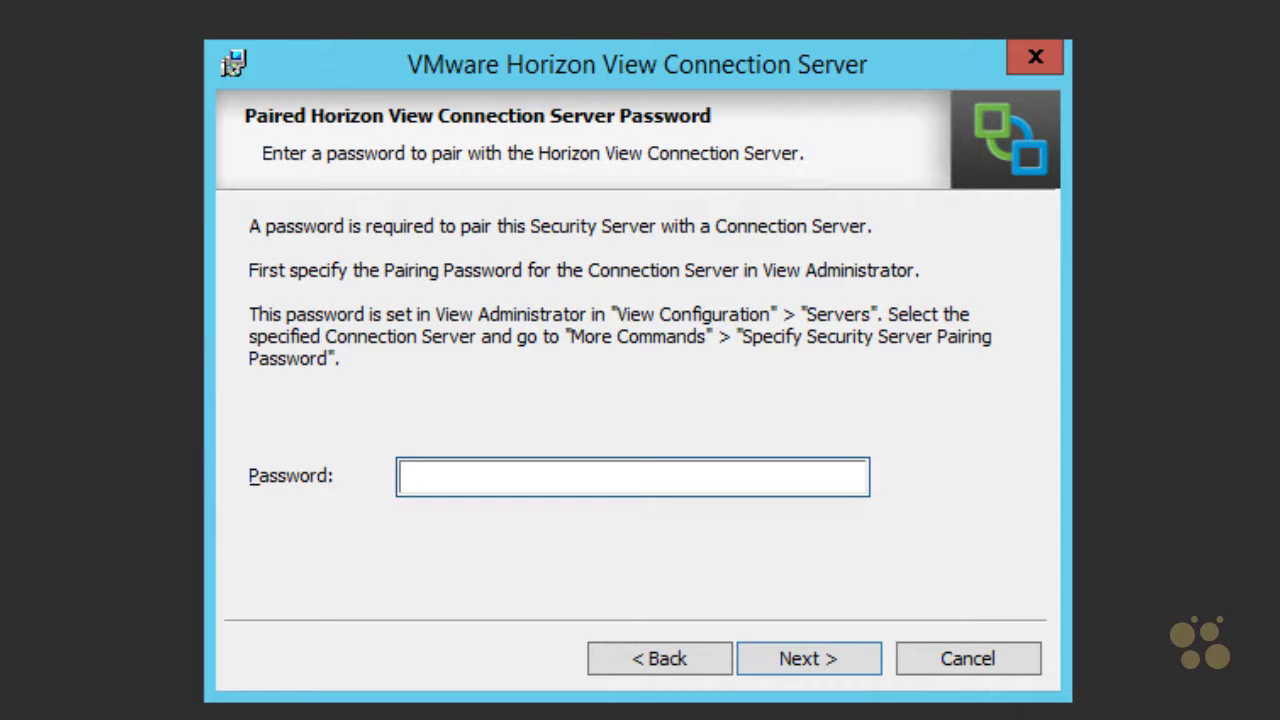
mouse_move(484, 376)
left_mouse_down()
mouse_move(520, 410)
mouse_move(1075, 318)
mouse_move(425, 272)
mouse_move(595, 395)
left_mouse_up()
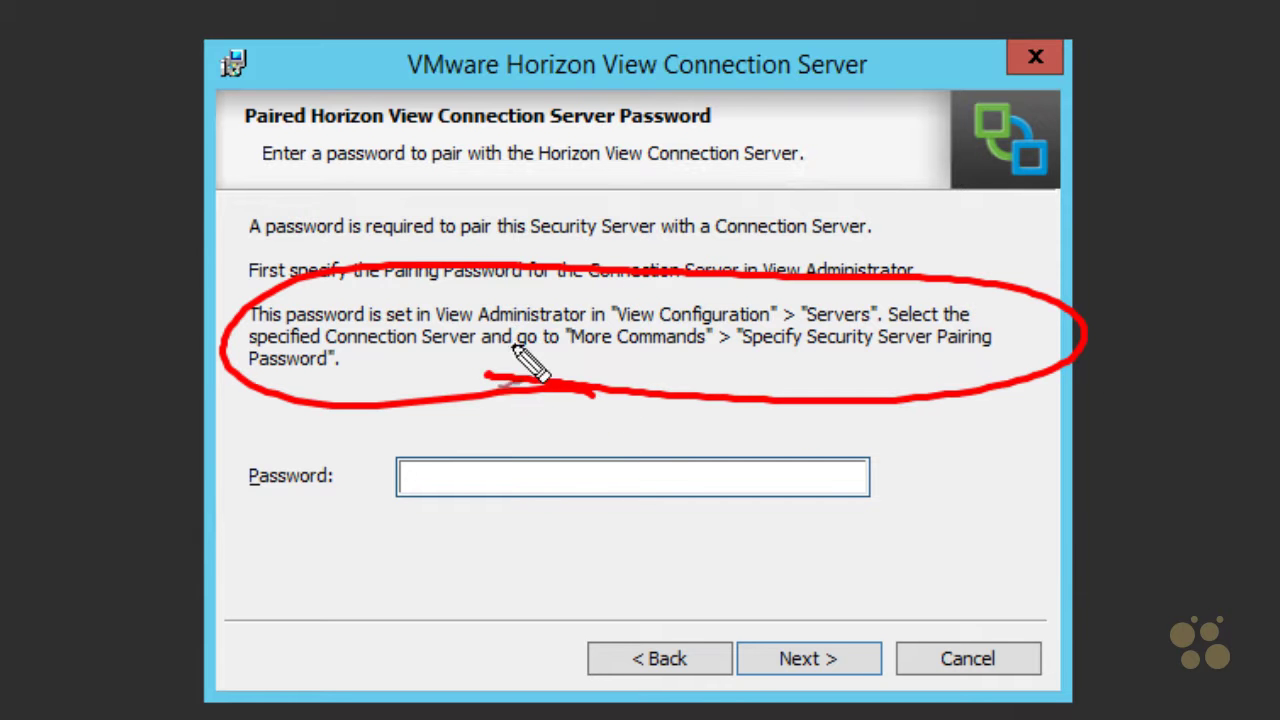
left_click_drag(806, 322, 870, 320)
left_click_drag(328, 350, 445, 350)
left_click_drag(572, 351, 665, 351)
left_click_drag(748, 351, 990, 350)
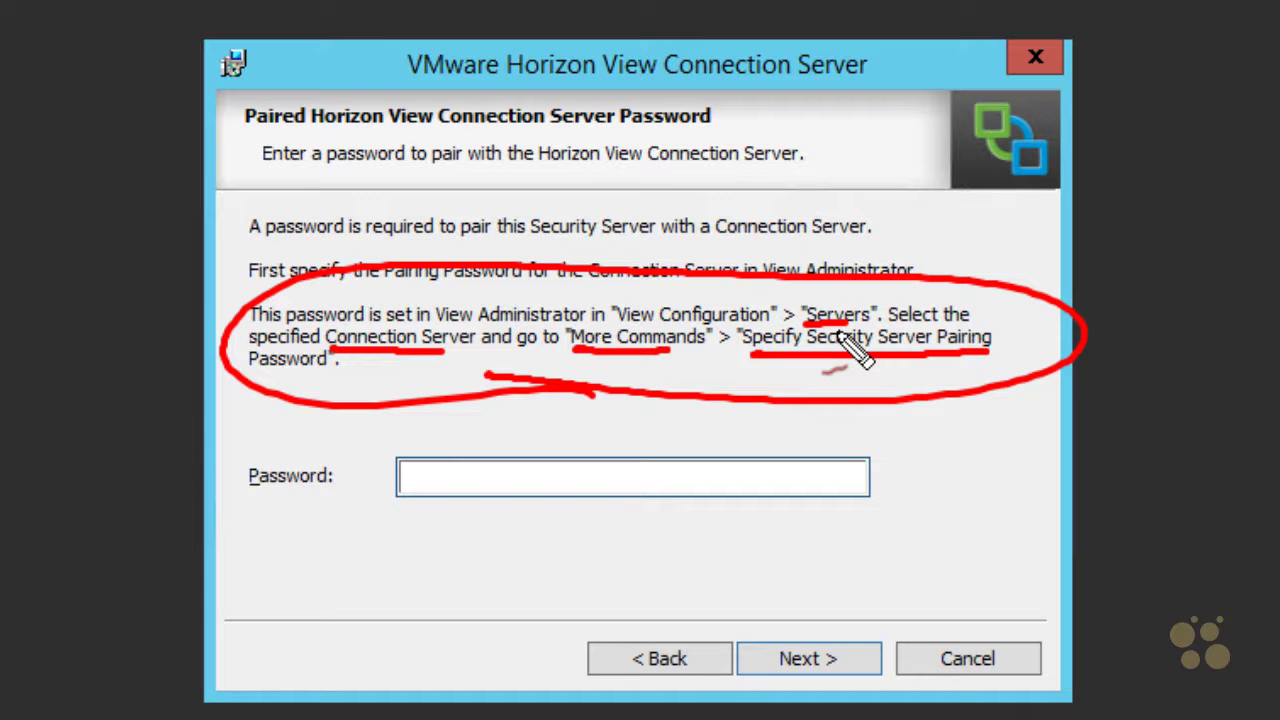
left_click_drag(260, 378, 312, 378)
left_click_drag(1005, 540, 925, 572)
mouse_move(721, 586)
left_mouse_down()
mouse_move(703, 527)
mouse_move(712, 603)
mouse_move(800, 497)
mouse_move(760, 608)
left_mouse_up()
left_click_drag(770, 435, 745, 438)
left_click_drag(556, 625, 684, 568)
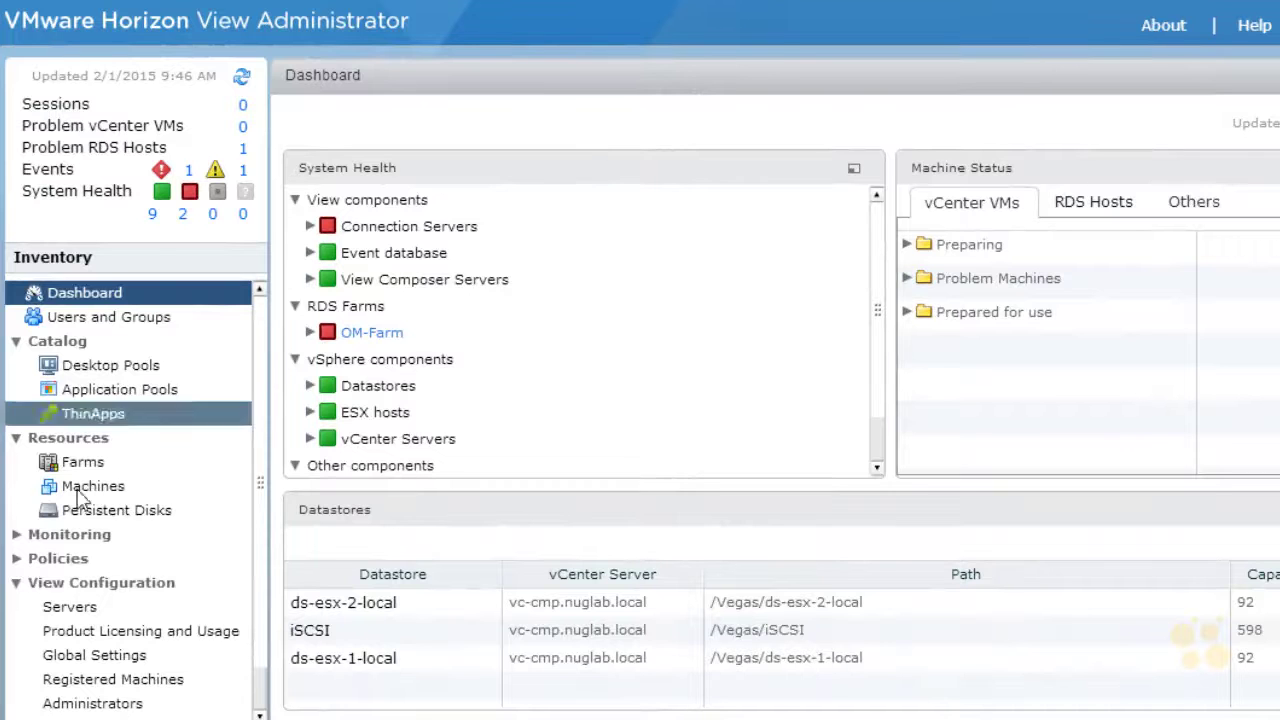
Switch to View Administrator and open the security server pairing password settings for Connection Server CS-1
left_click(88, 606)
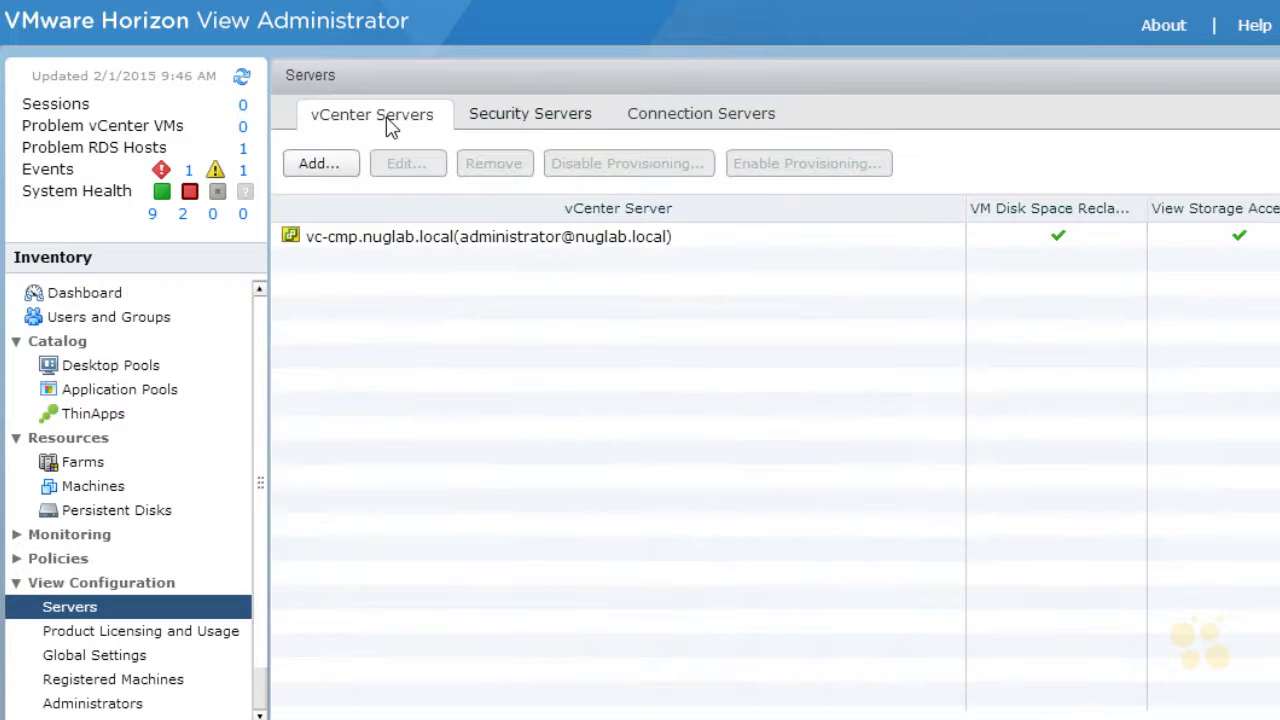
left_click(514, 114)
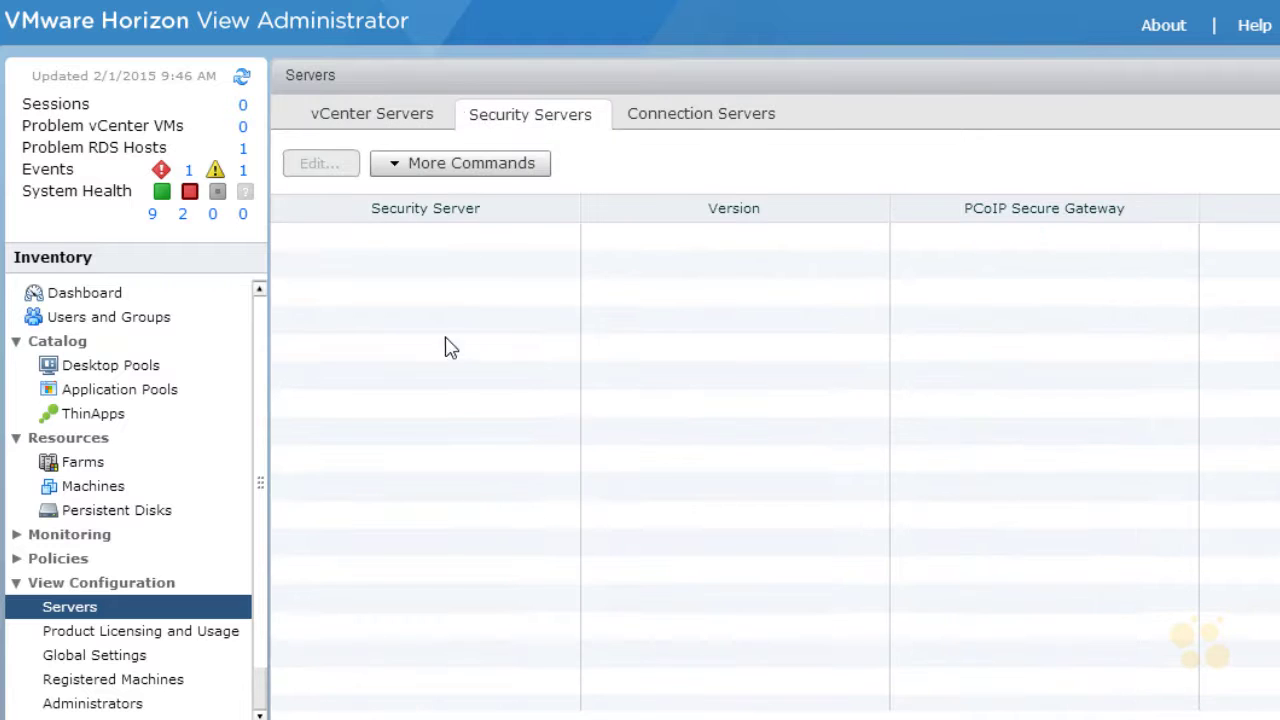
left_click(698, 114)
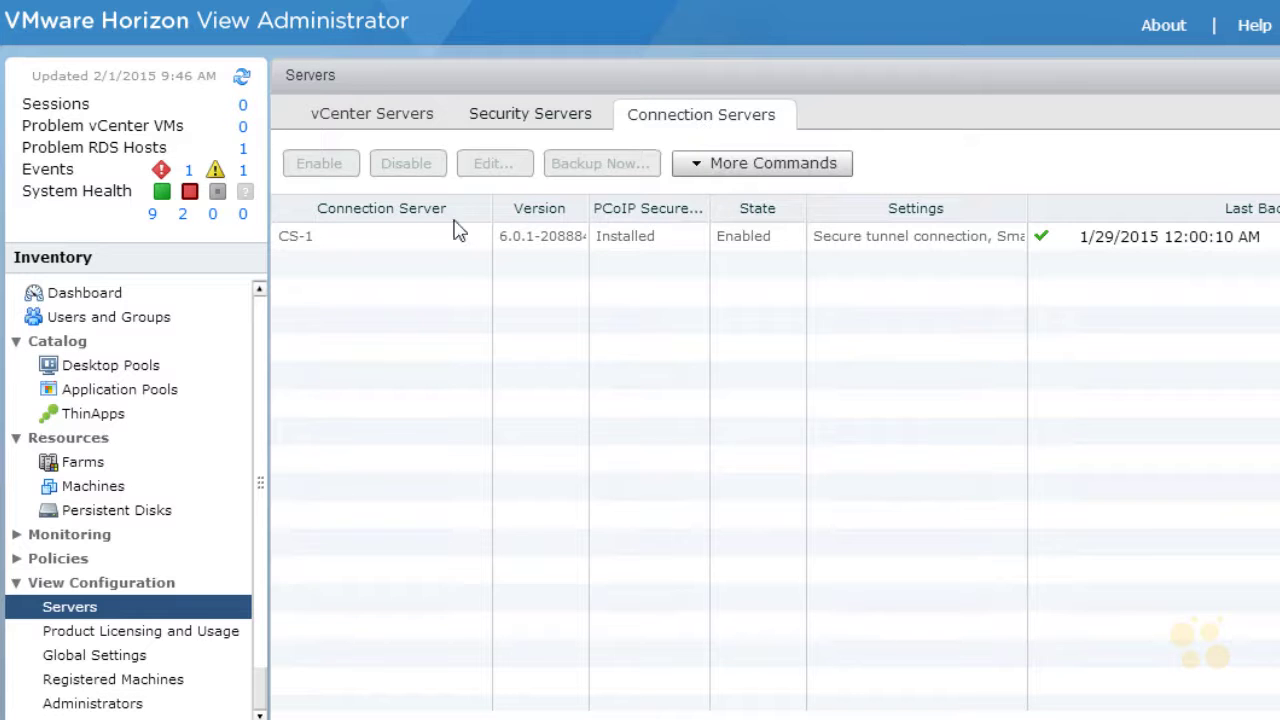
left_click(345, 249)
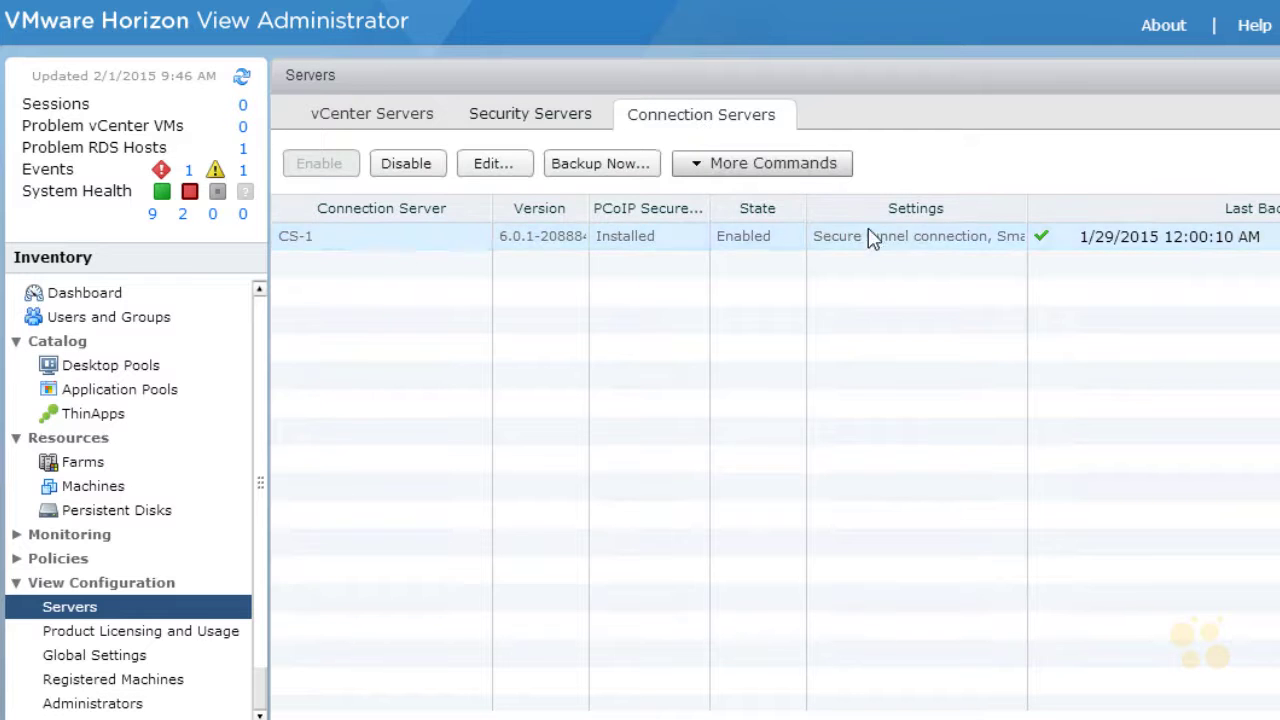
left_click(818, 170)
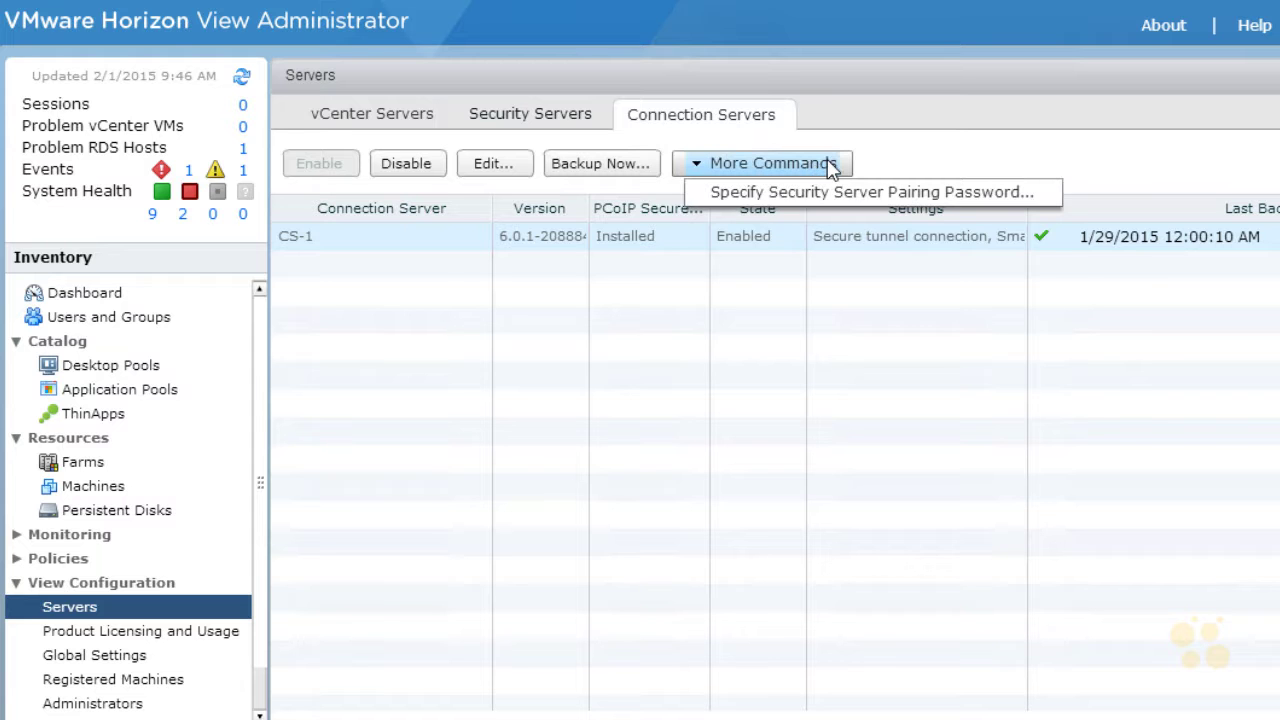
left_click(1003, 191)
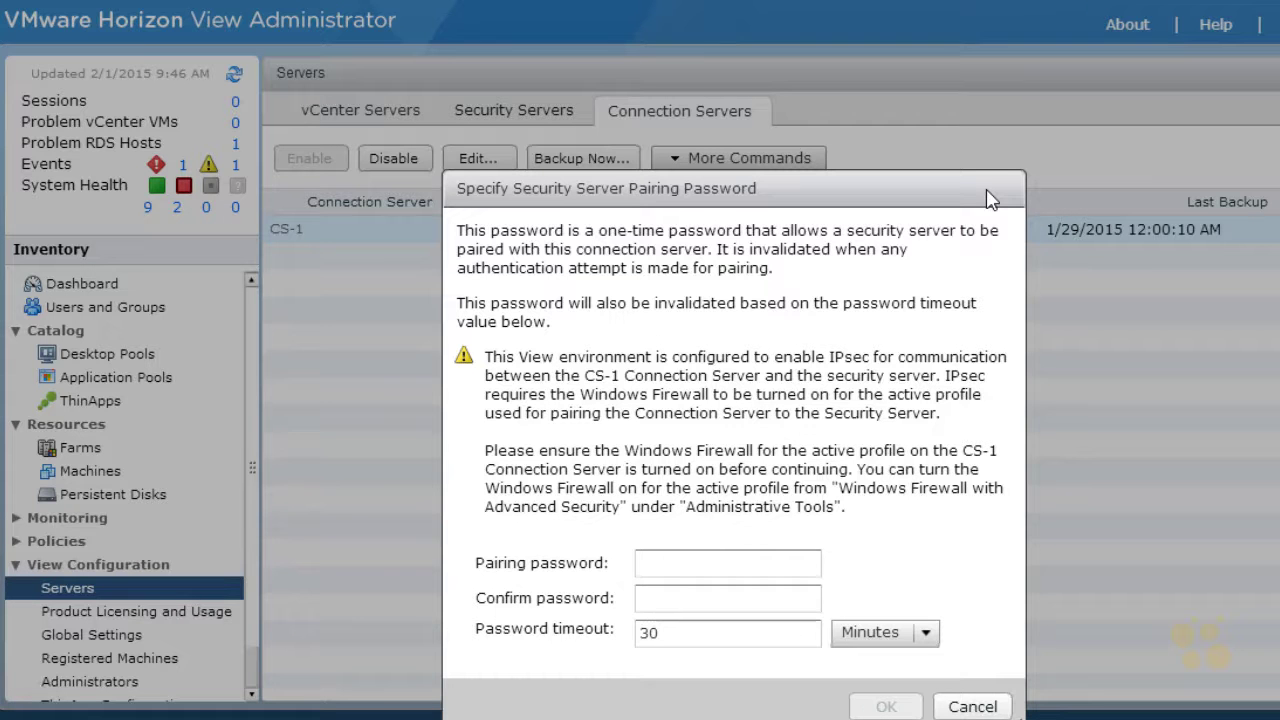
Enter and confirm the security server pairing password, keep the 30-minute timeout and apply the settings
left_click(690, 565)
type("*********")
key("Tab")
type("*********")
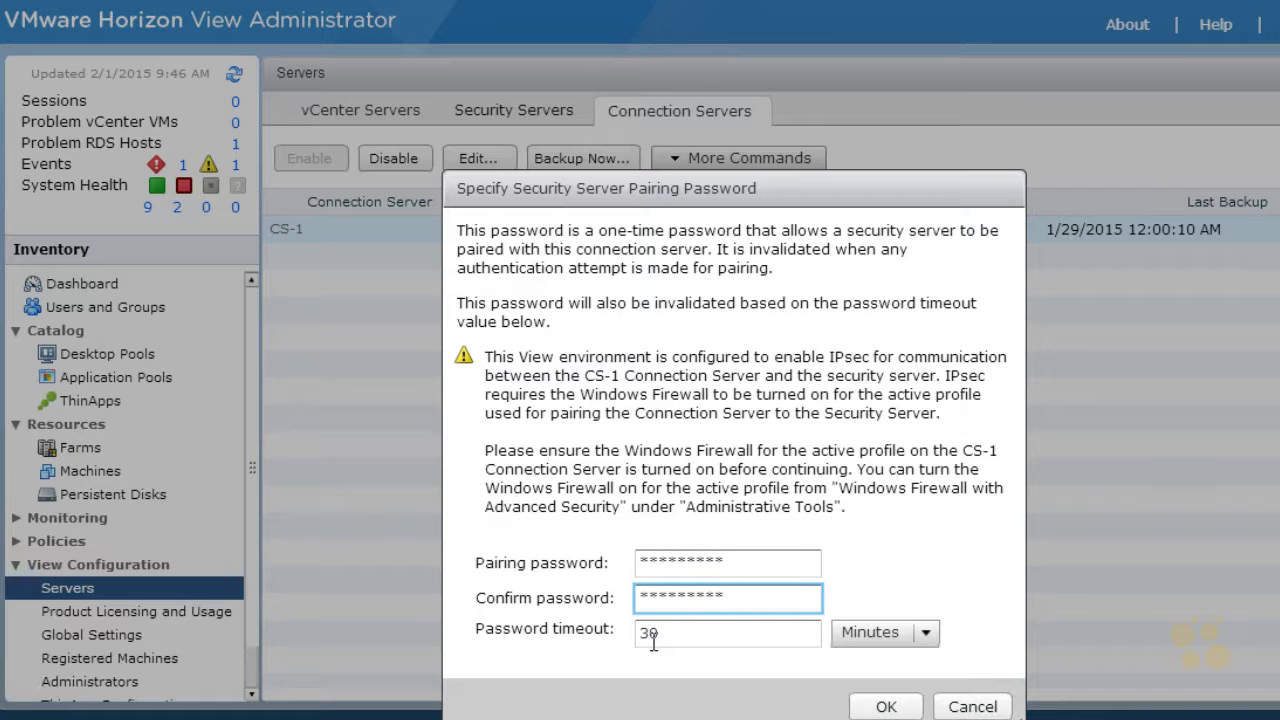
left_click(928, 636)
left_click(929, 637)
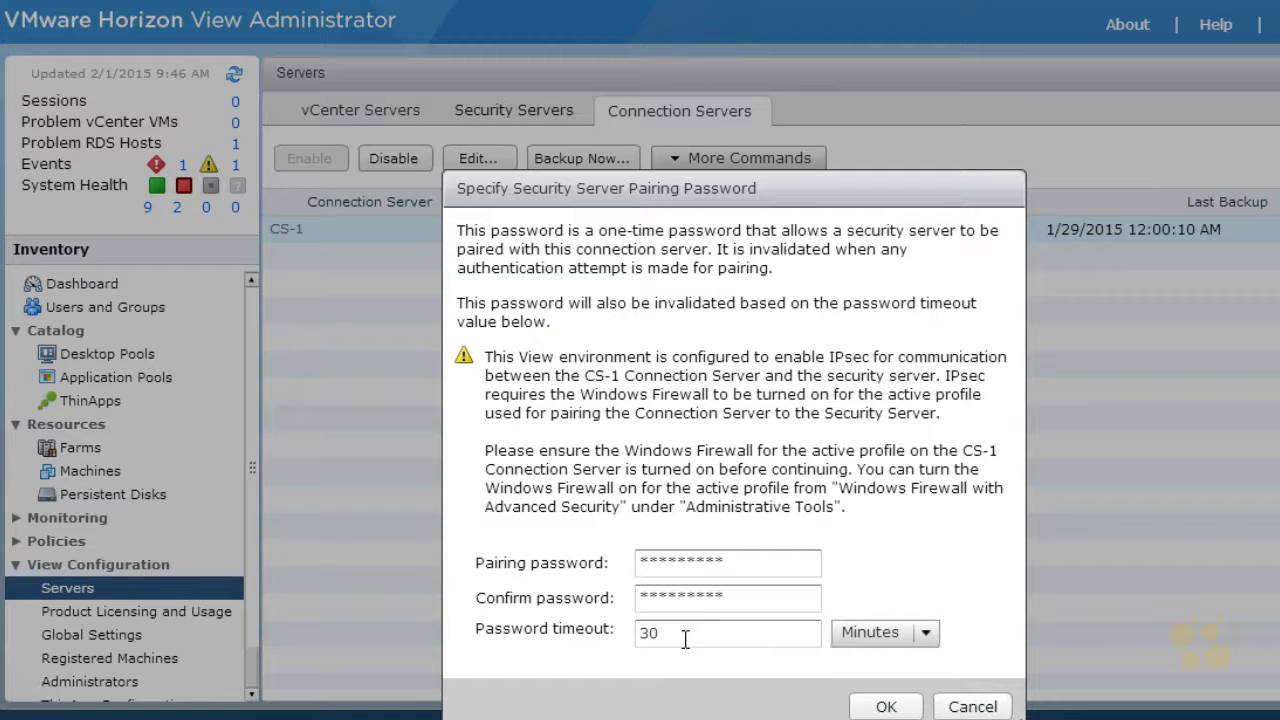
left_click(899, 710)
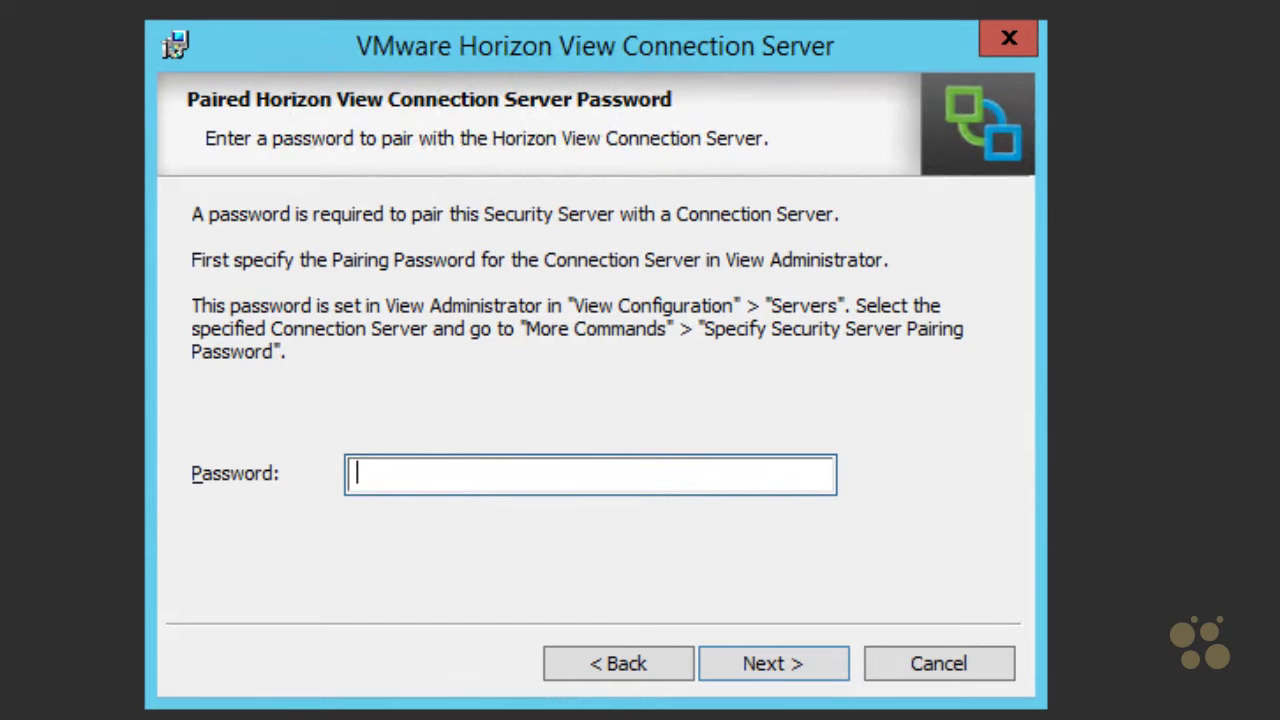
Switch back to the Connection Server installer, paste the pairing password and continue to the Security Server settings
key("ctrl+v")
left_click(776, 668)
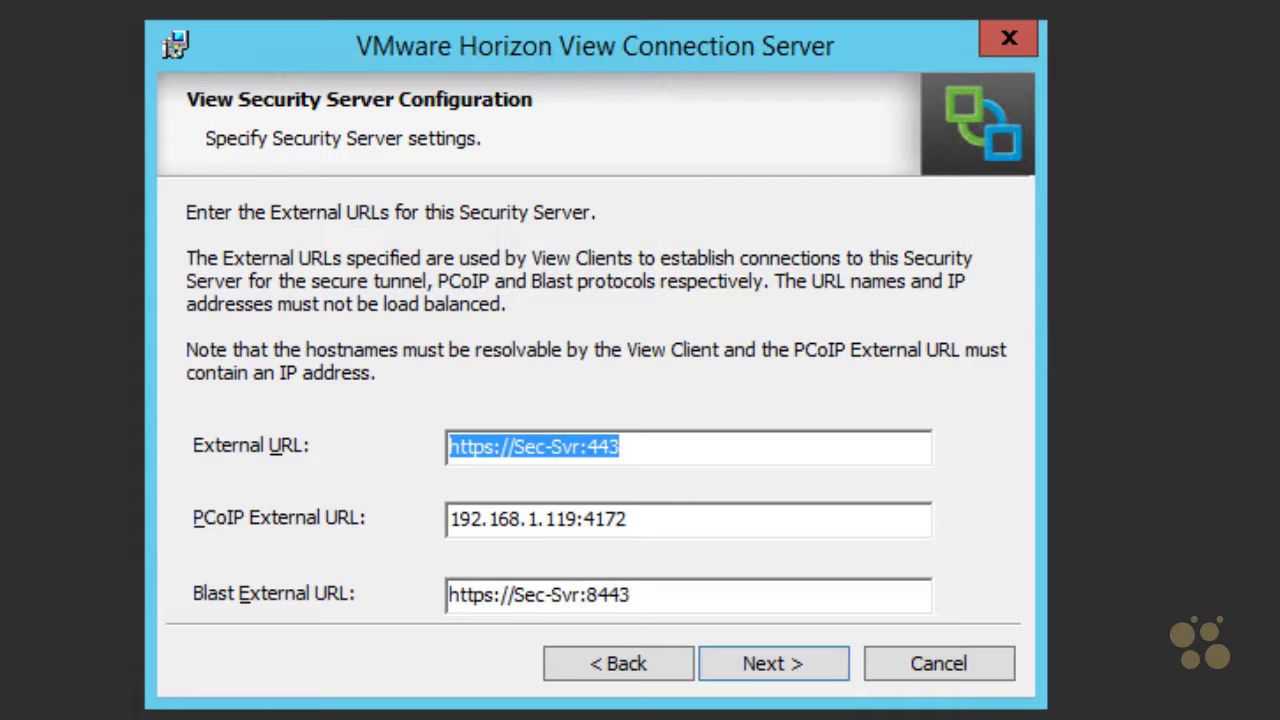
left_click_drag(206, 466, 306, 468)
left_click_drag(462, 475, 600, 472)
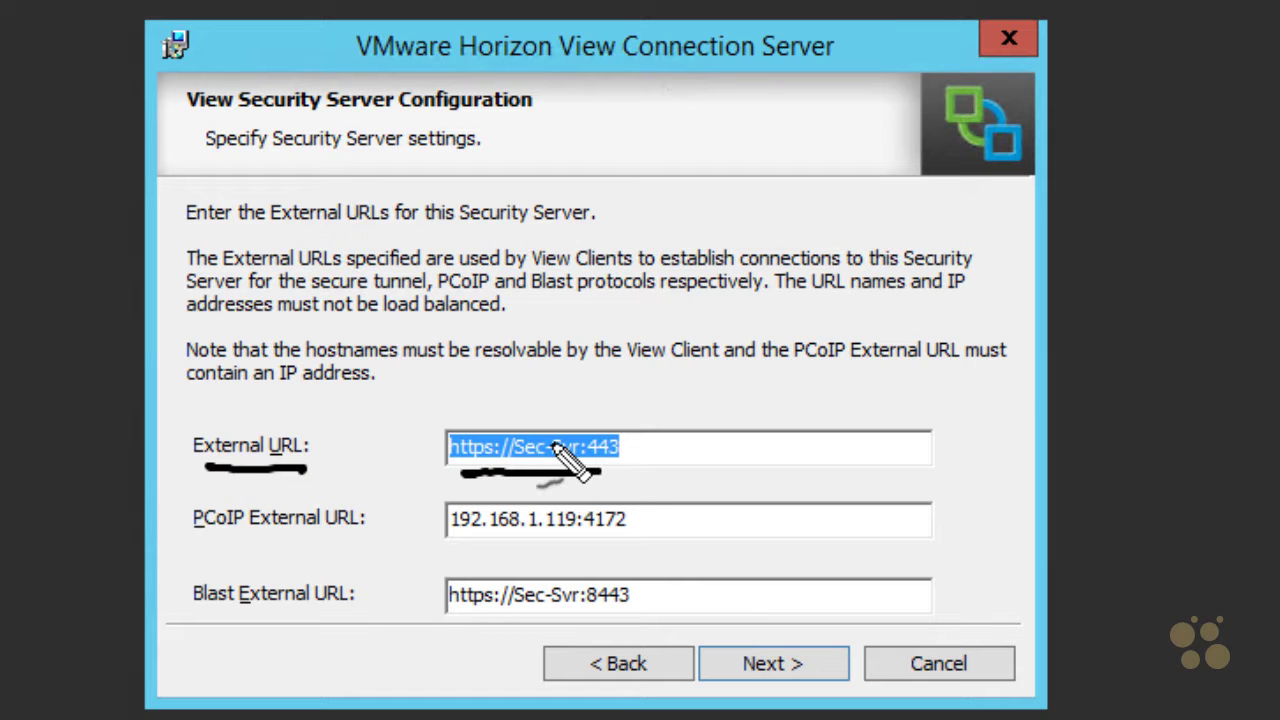
left_click_drag(196, 538, 337, 538)
left_click_drag(453, 541, 573, 540)
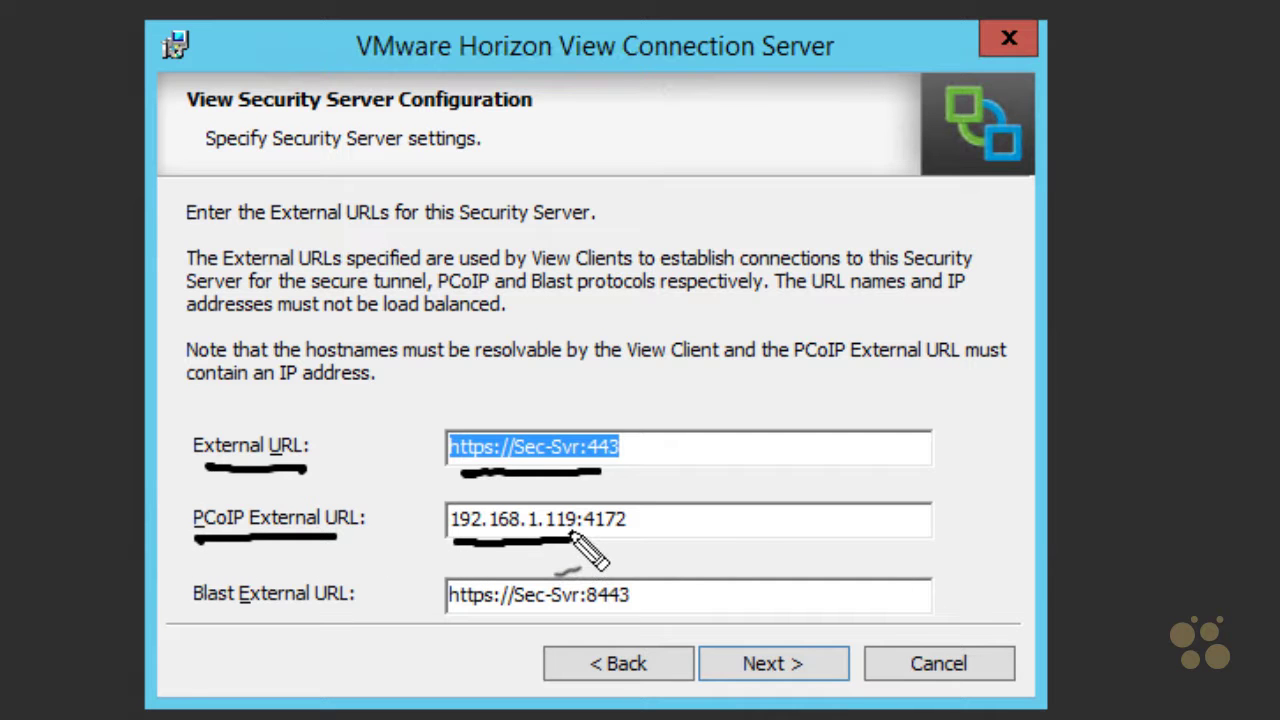
left_click_drag(198, 607, 354, 606)
left_click_drag(515, 617, 578, 617)
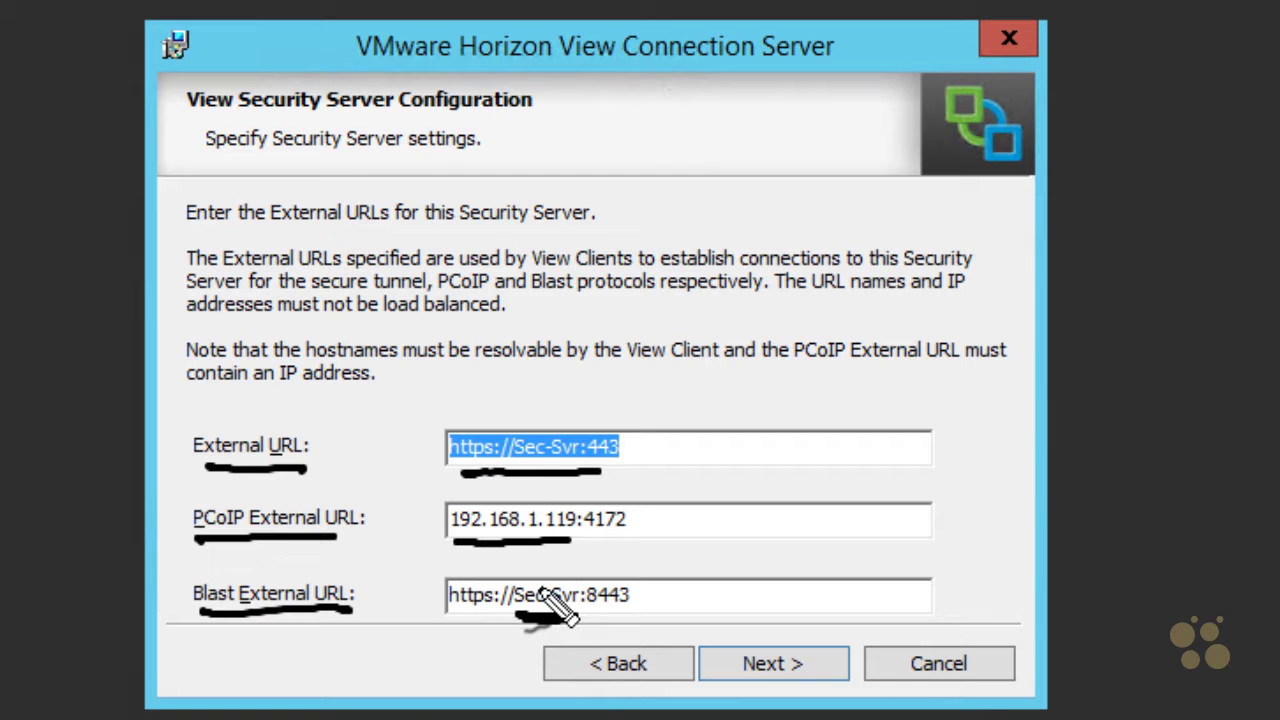
key("Escape")
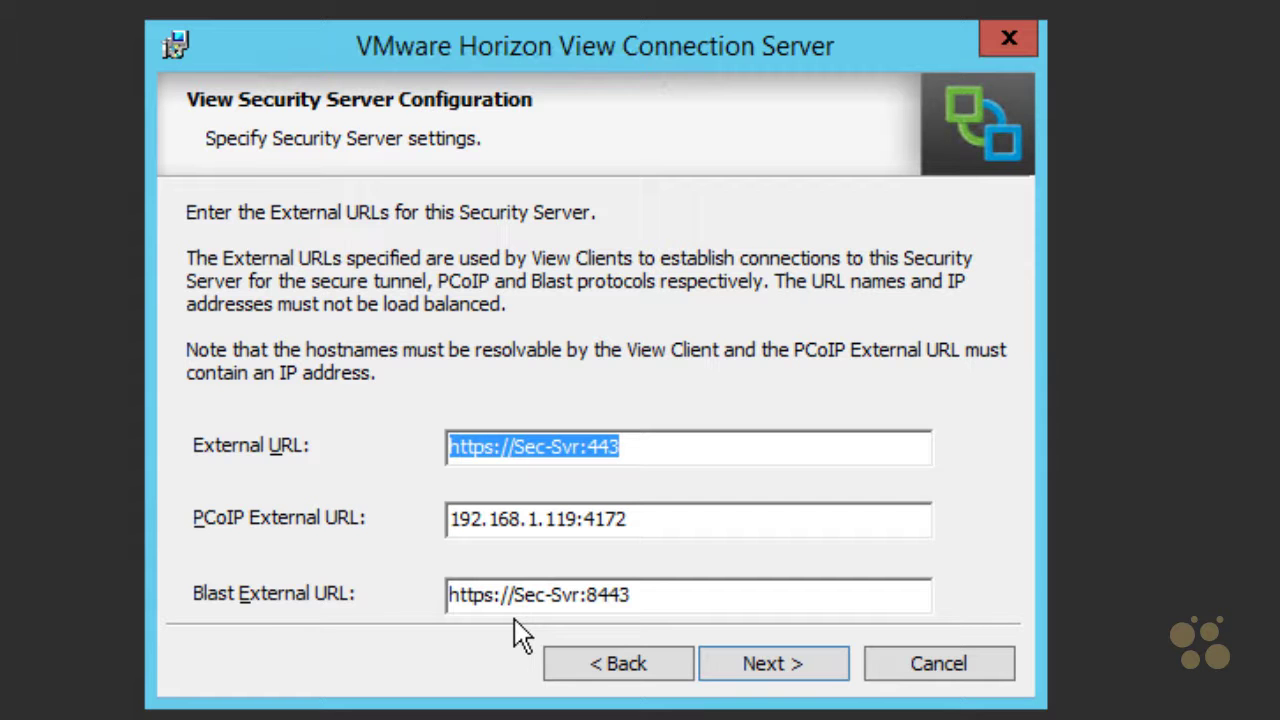
Install the Security Server with the default external URLs and automatic Windows Firewall configuration, and finish without showing the readme file
left_click(765, 666)
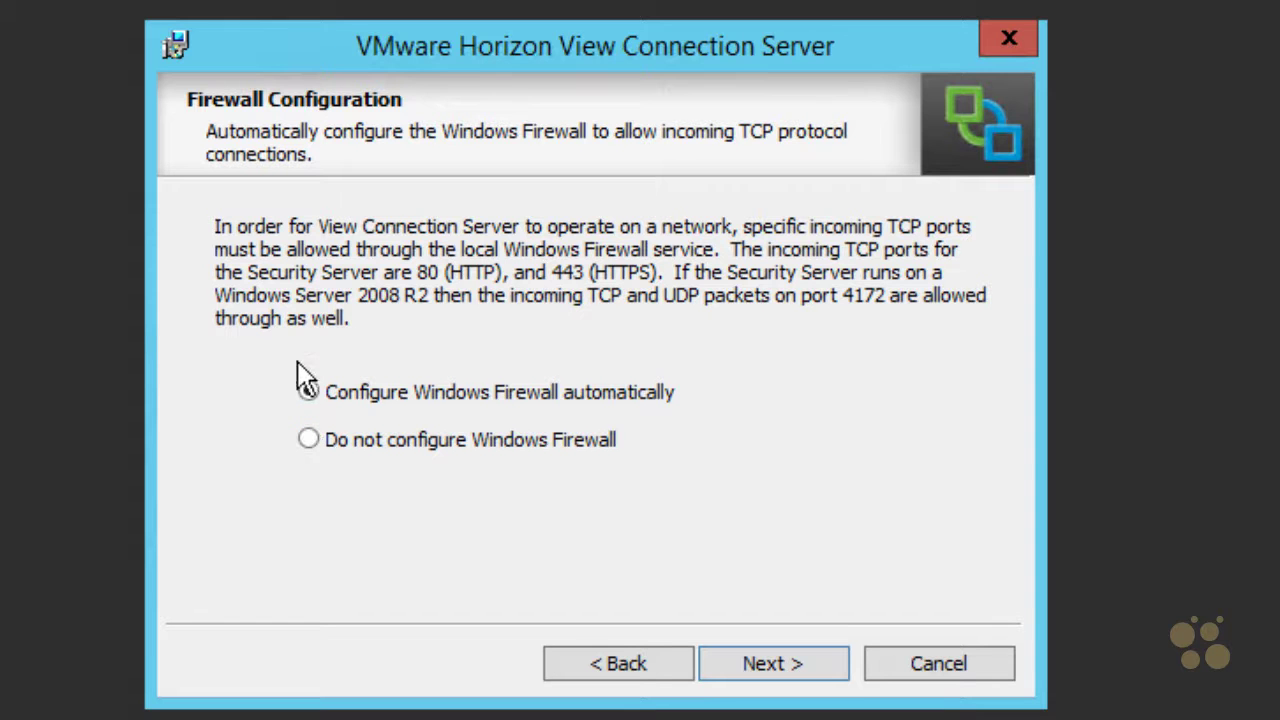
left_click(770, 668)
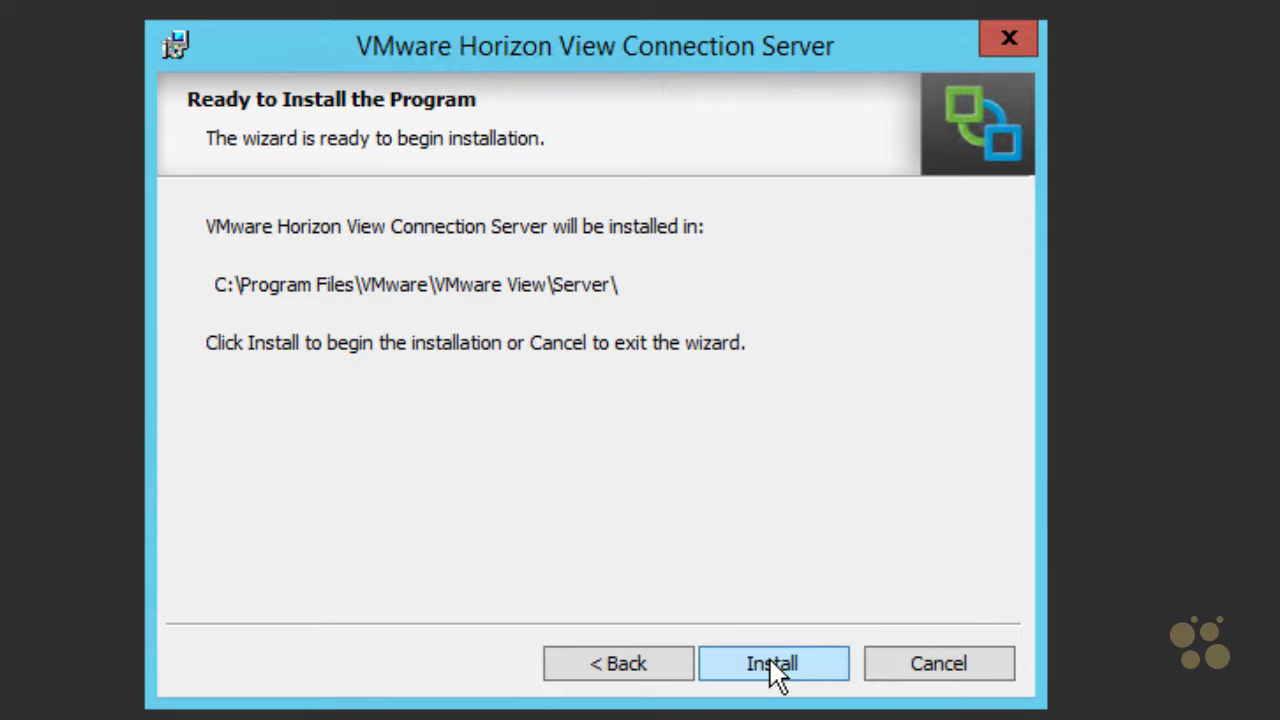
left_click(775, 668)
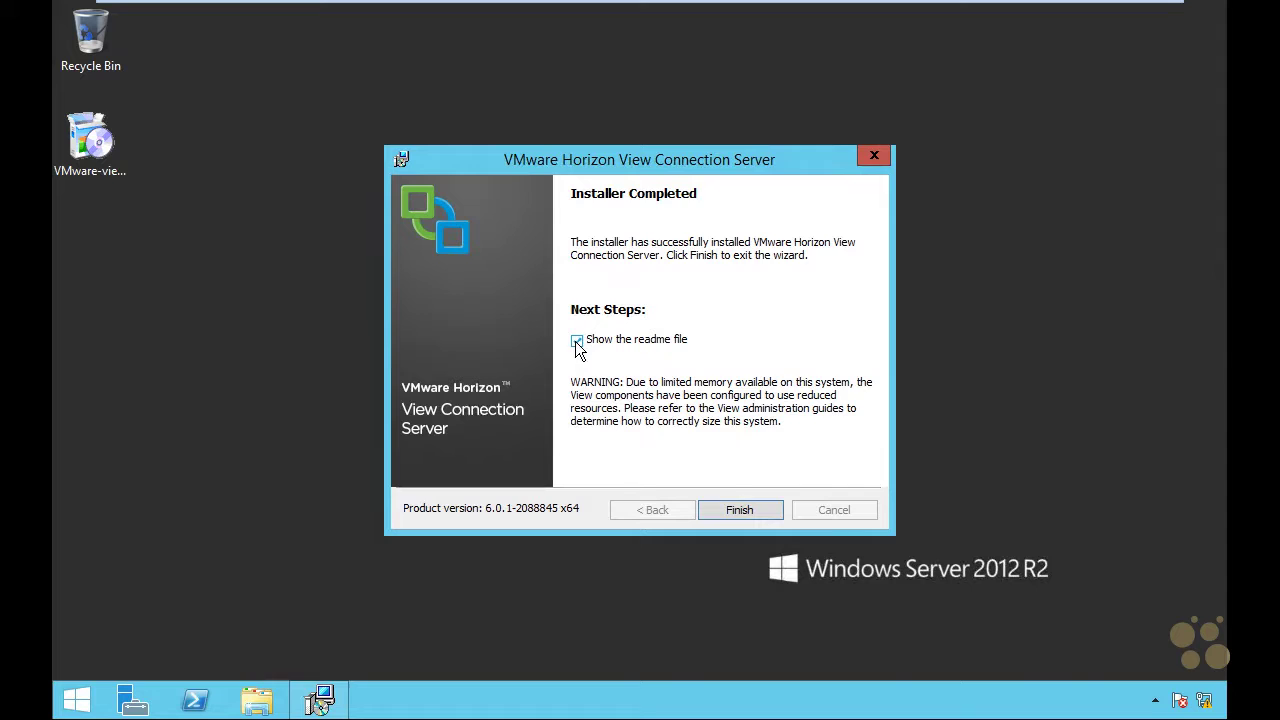
left_click(577, 341)
left_click(738, 510)
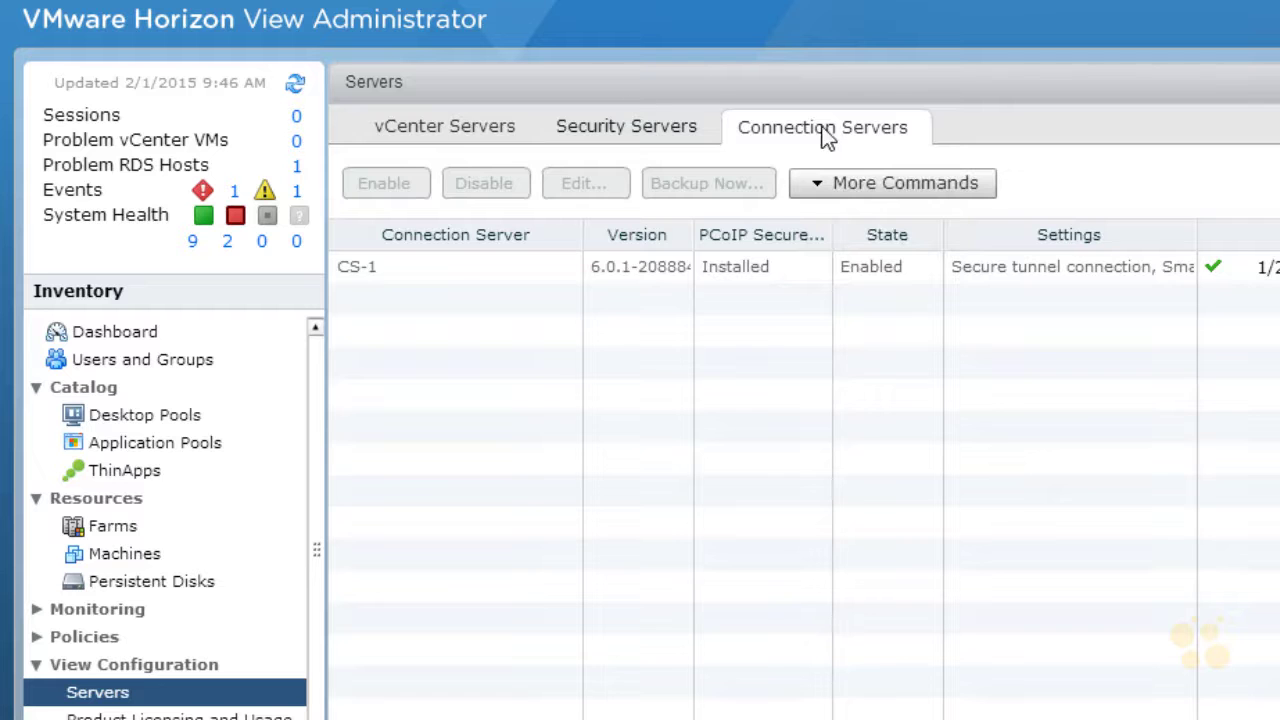
left_click(450, 132)
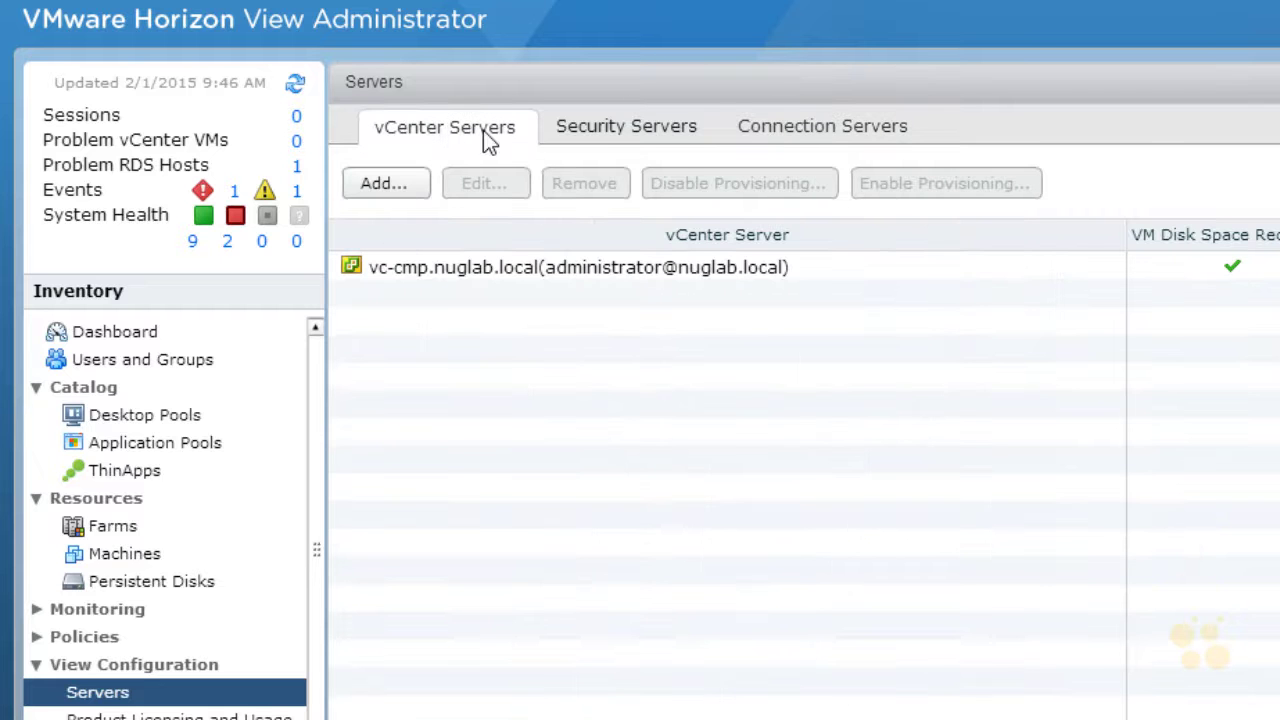
left_click(659, 131)
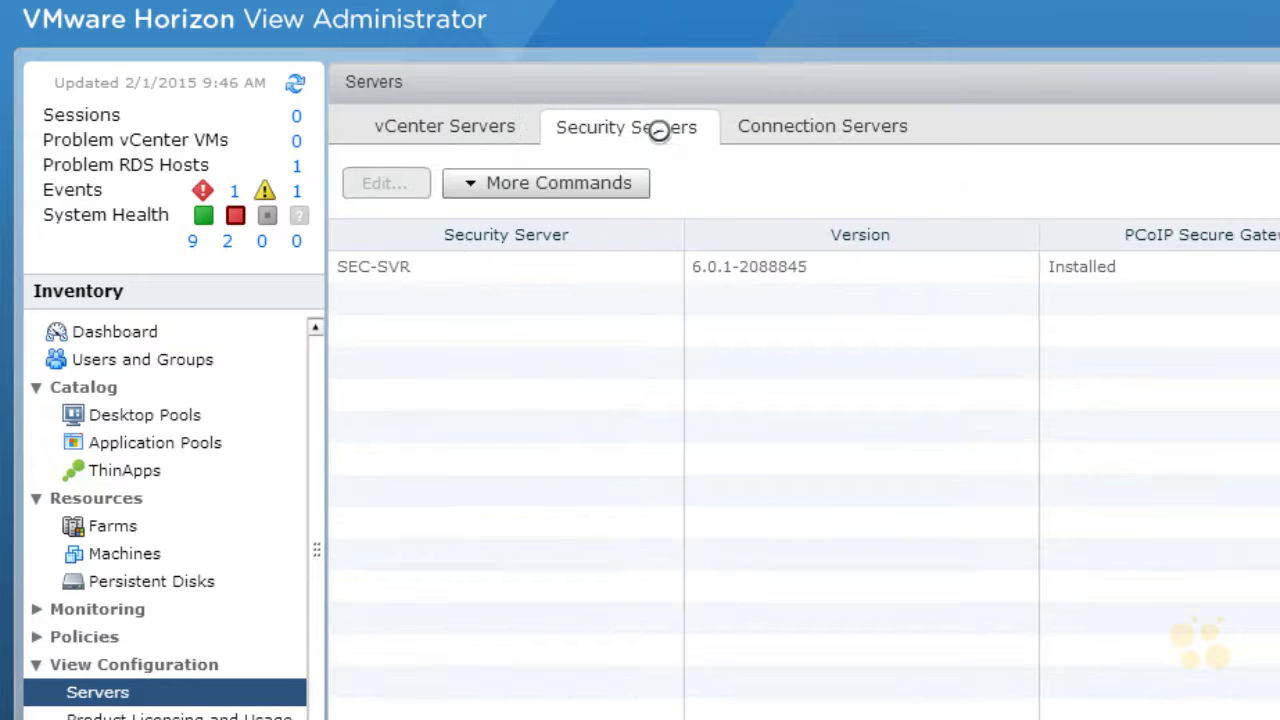
left_click(417, 268)
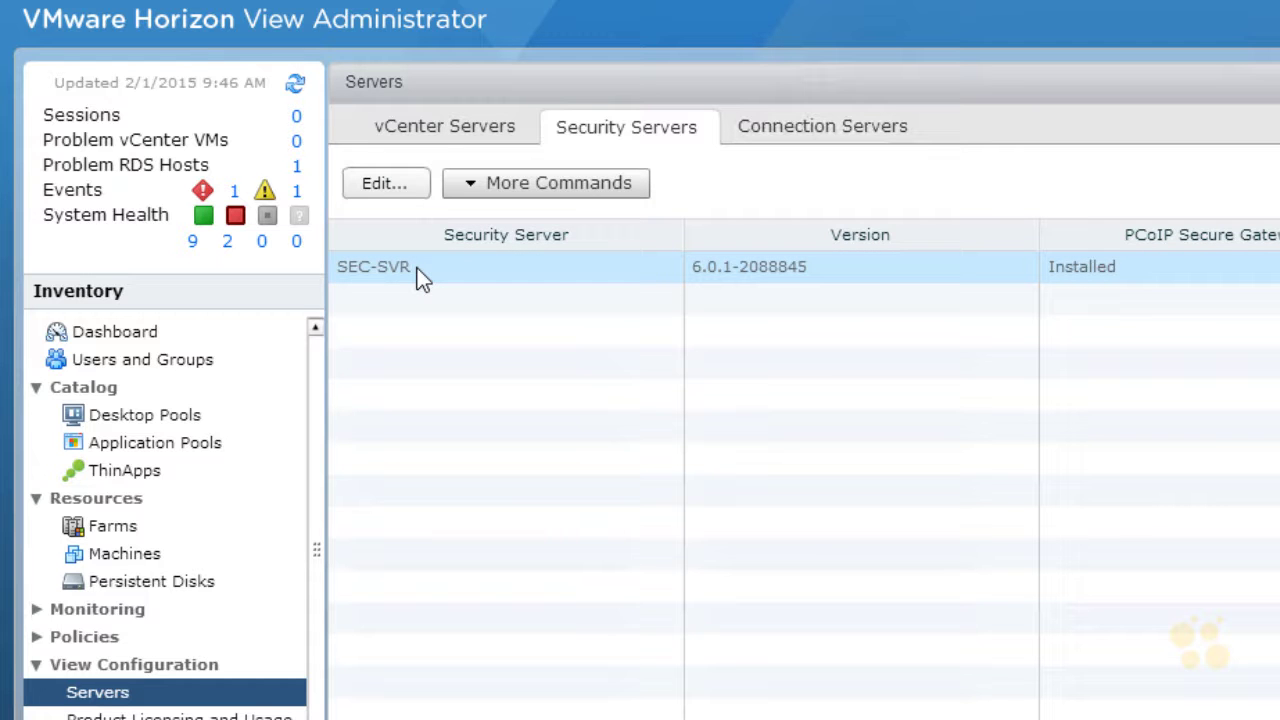
left_click(406, 190)
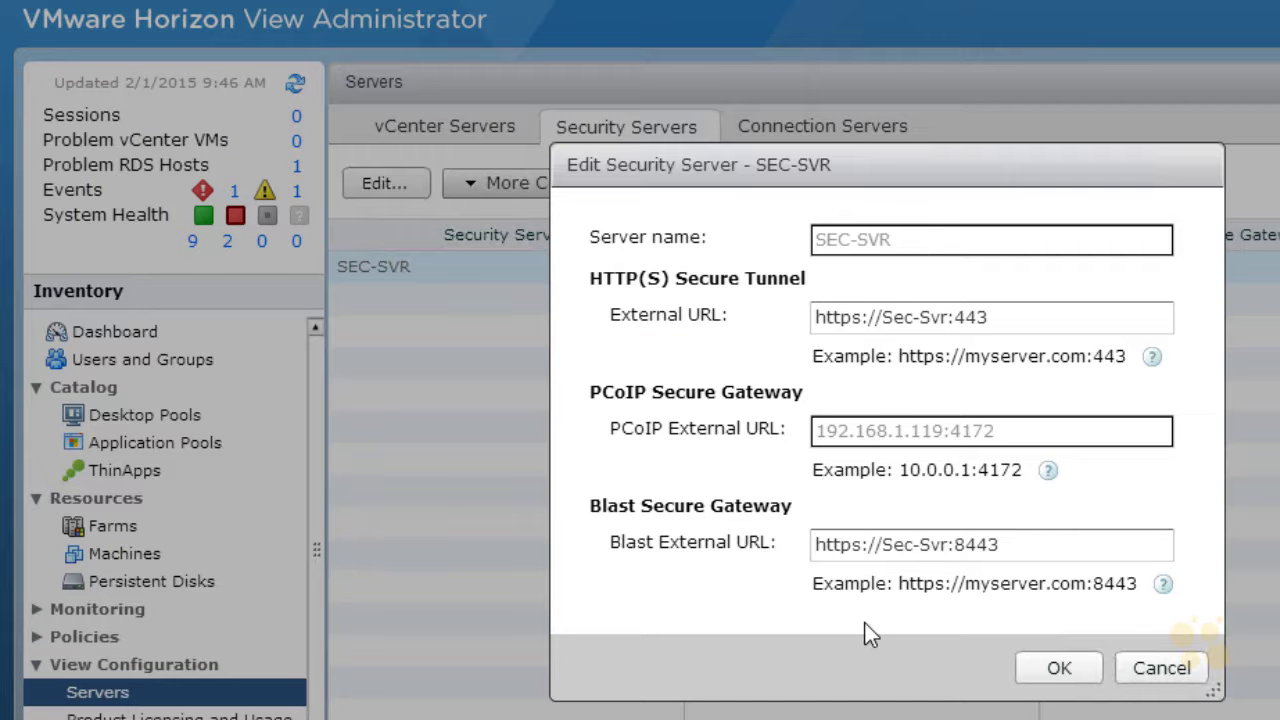
left_click_drag(882, 317, 947, 317)
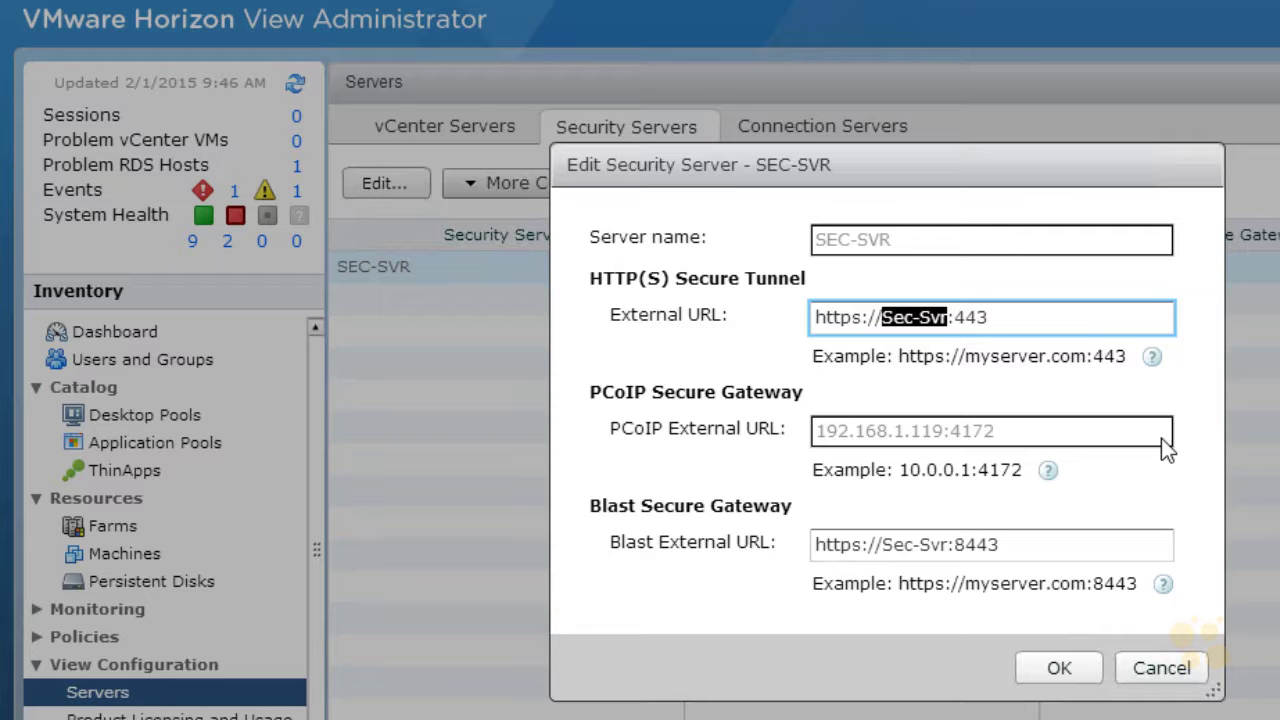
type("10.4.")
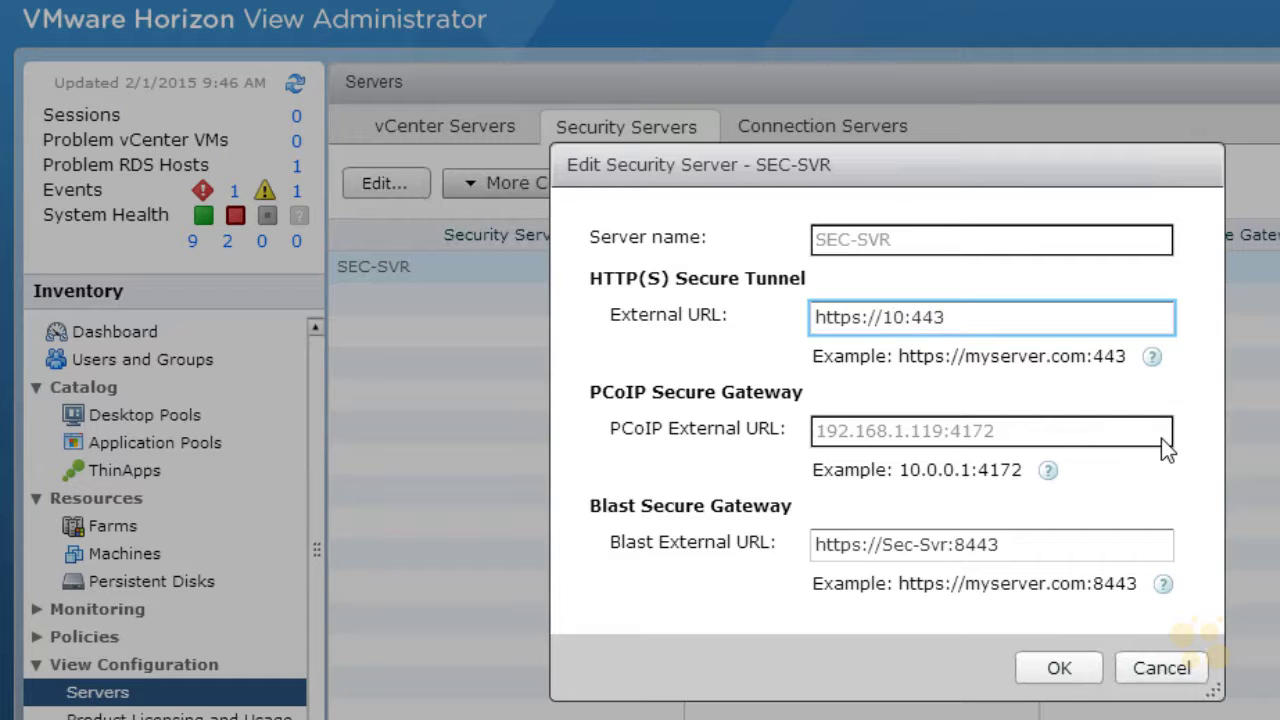
type("4.119")
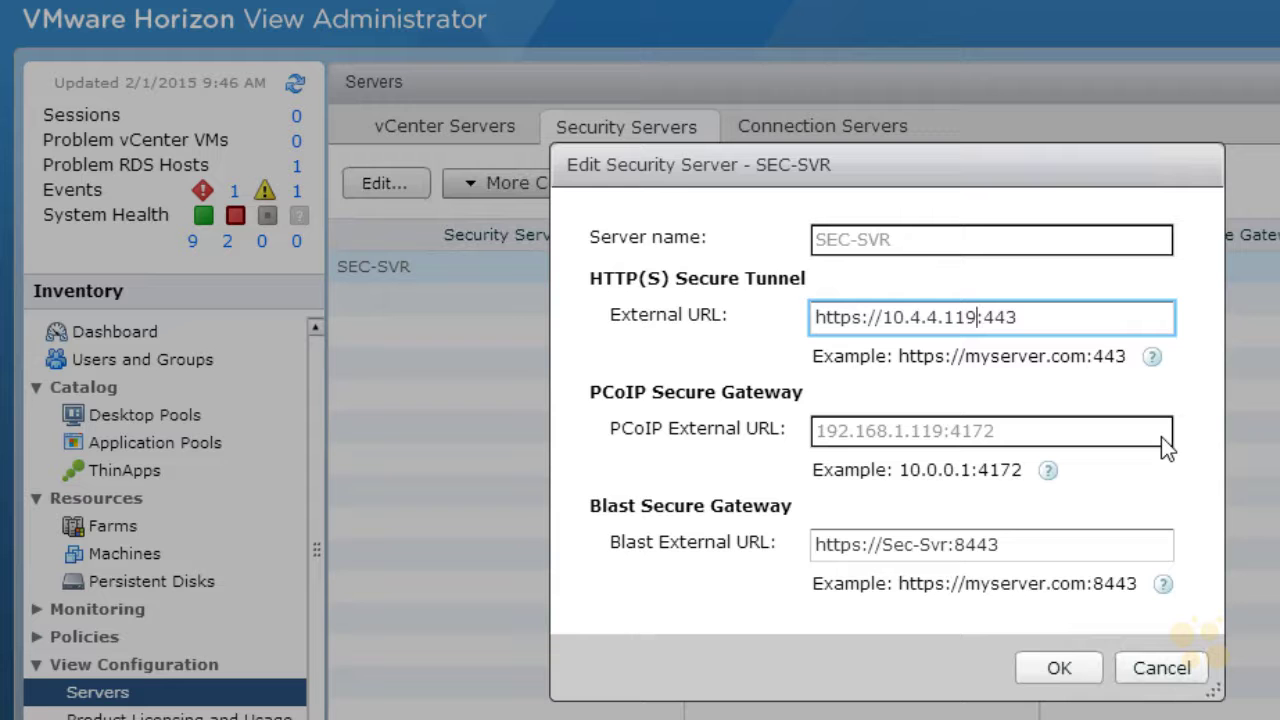
left_click(1057, 669)
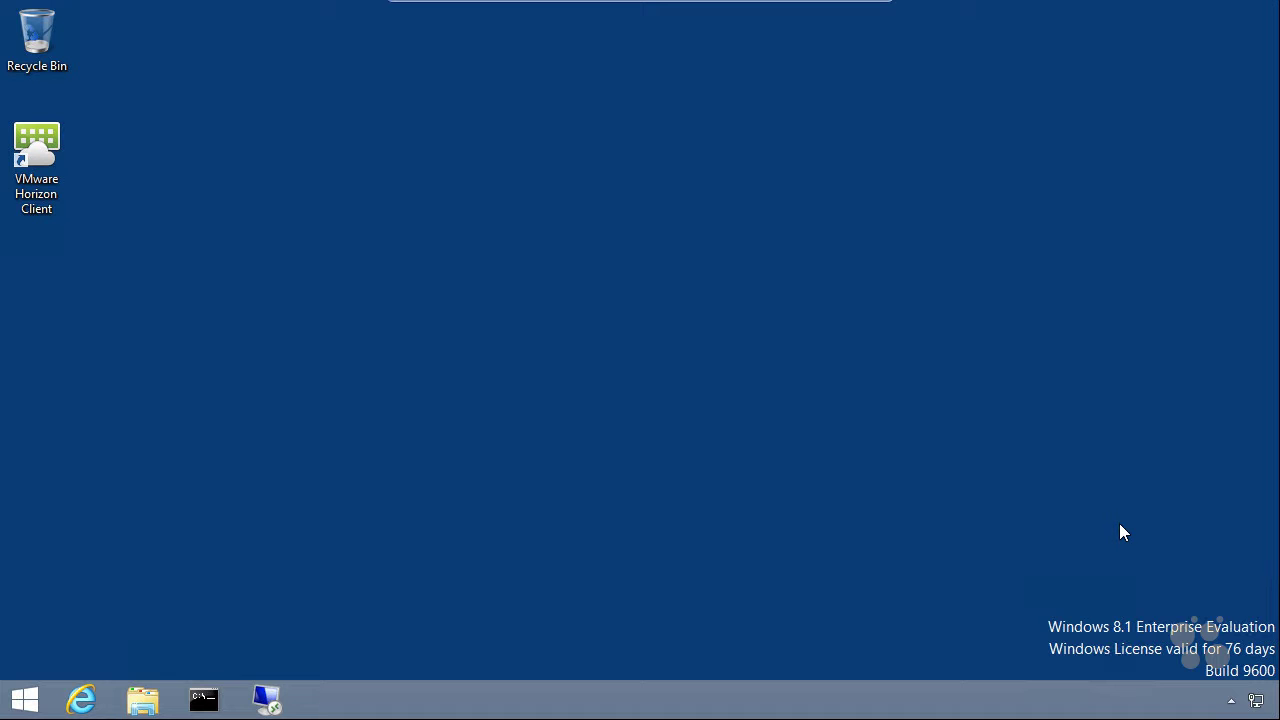
Launch VMware Horizon Client on the Windows 8.1 desktop and connect to a new server at 10.4.4.119
left_click(48, 143)
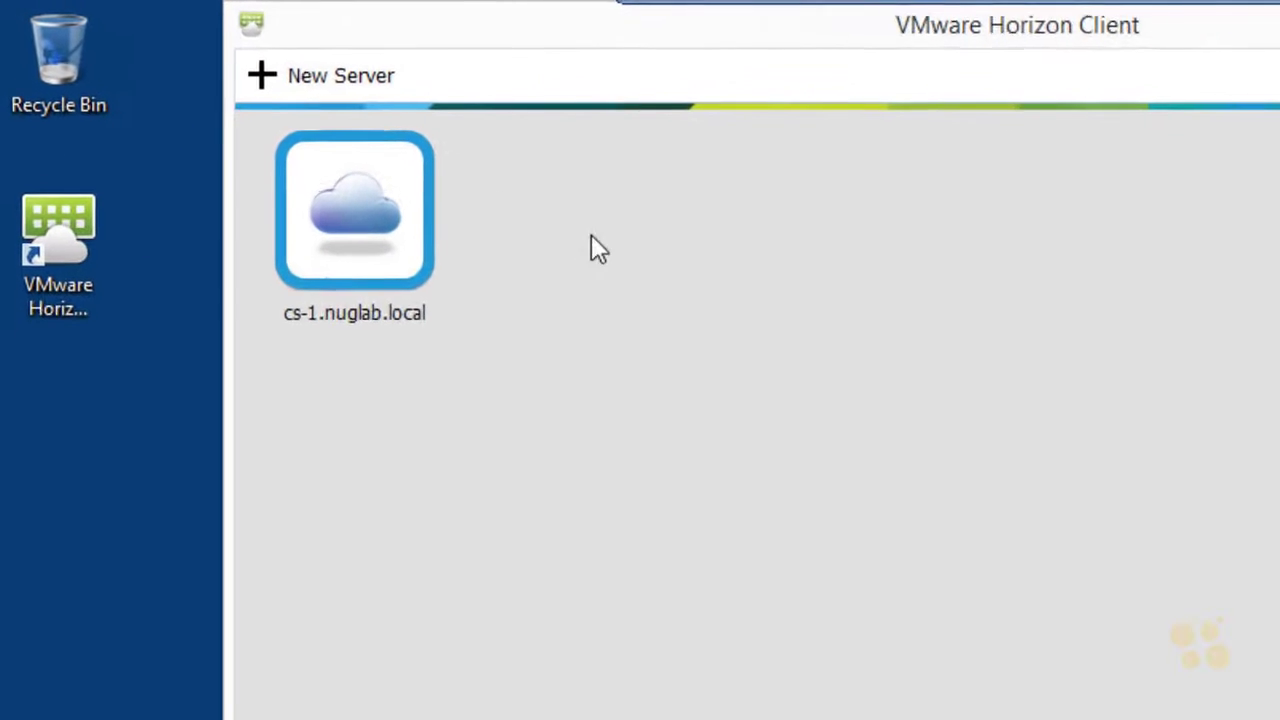
left_click(364, 96)
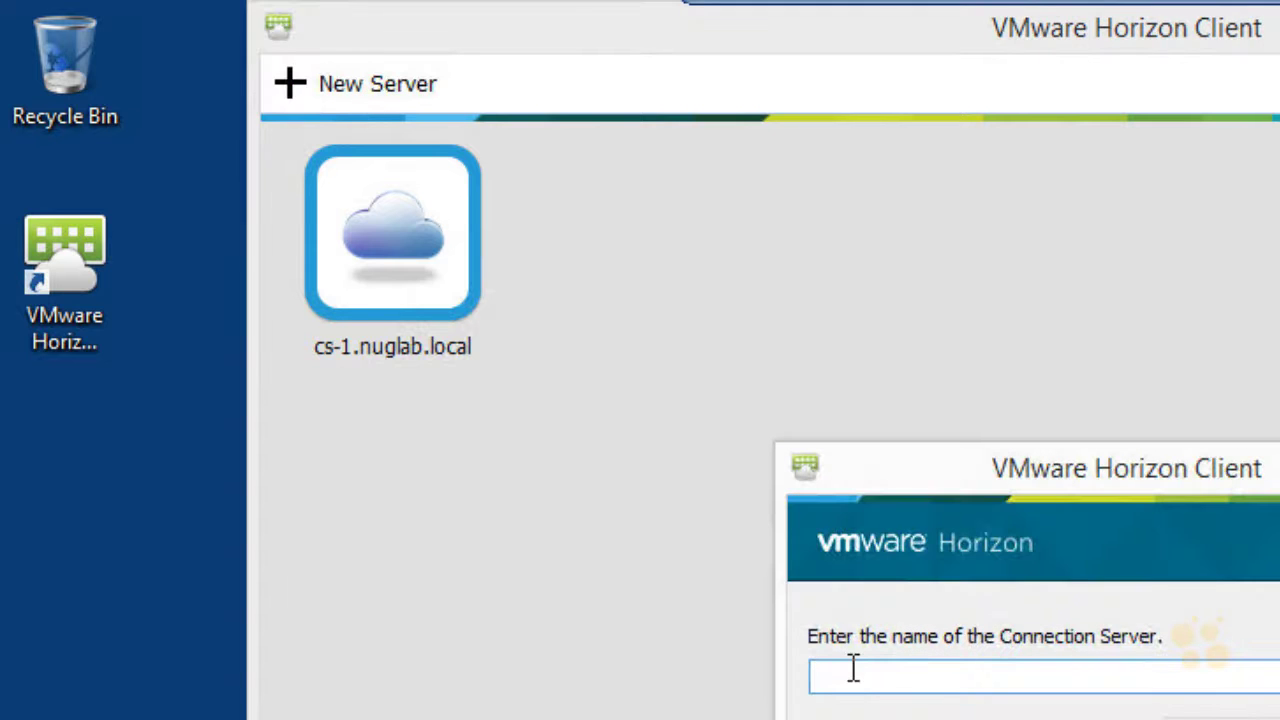
type("10.4.4.119")
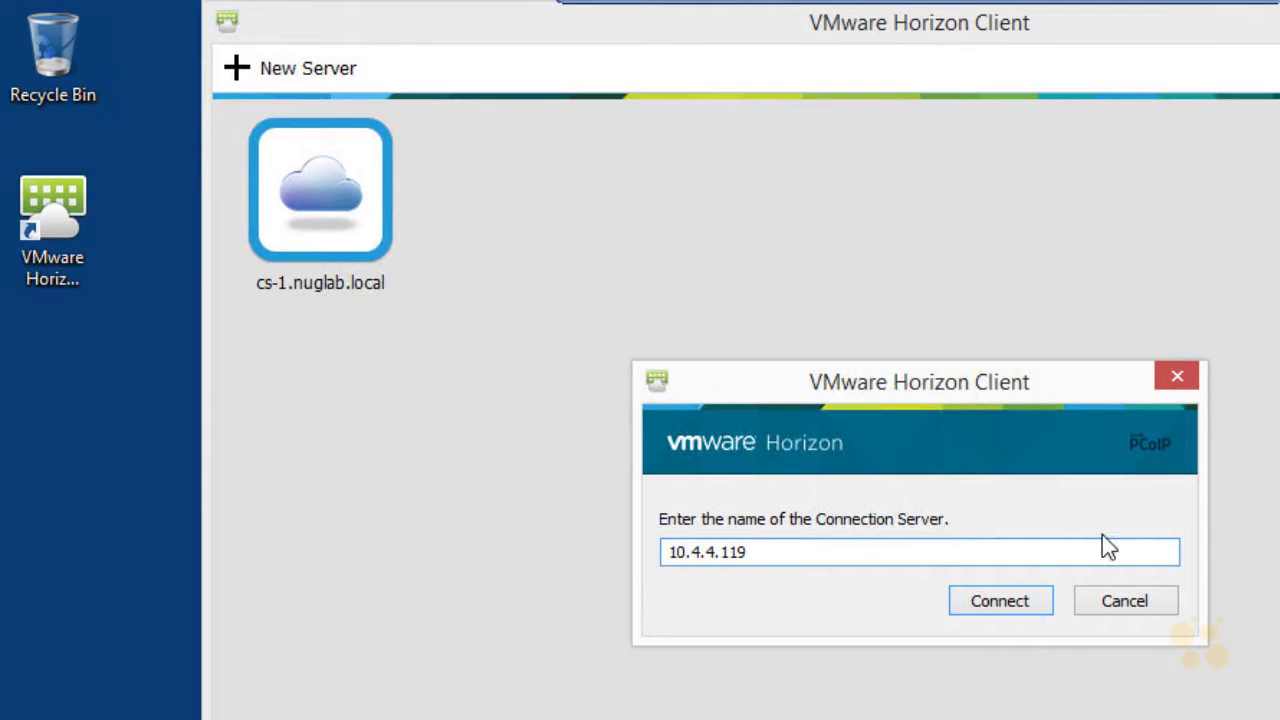
left_click(1027, 610)
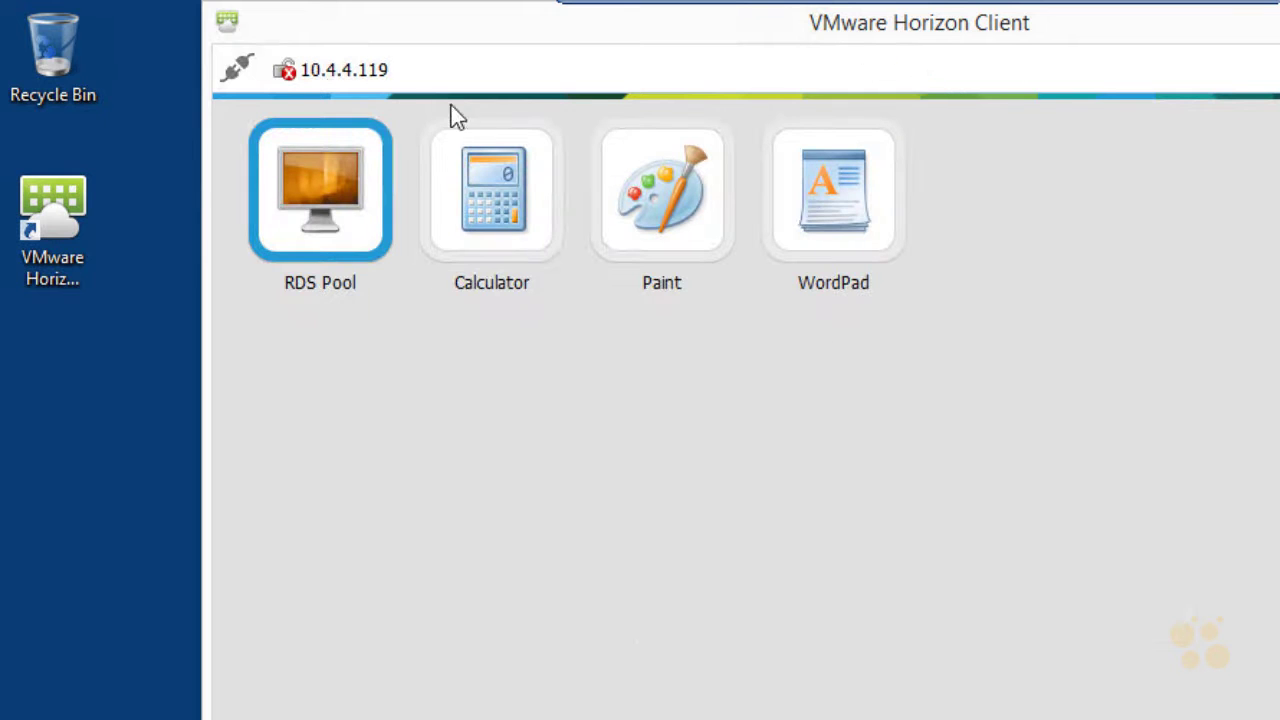
Log off from the server at 10.4.4.119 and connect to cs-1.nuglab.local instead
mouse_move(318, 86)
left_click(238, 69)
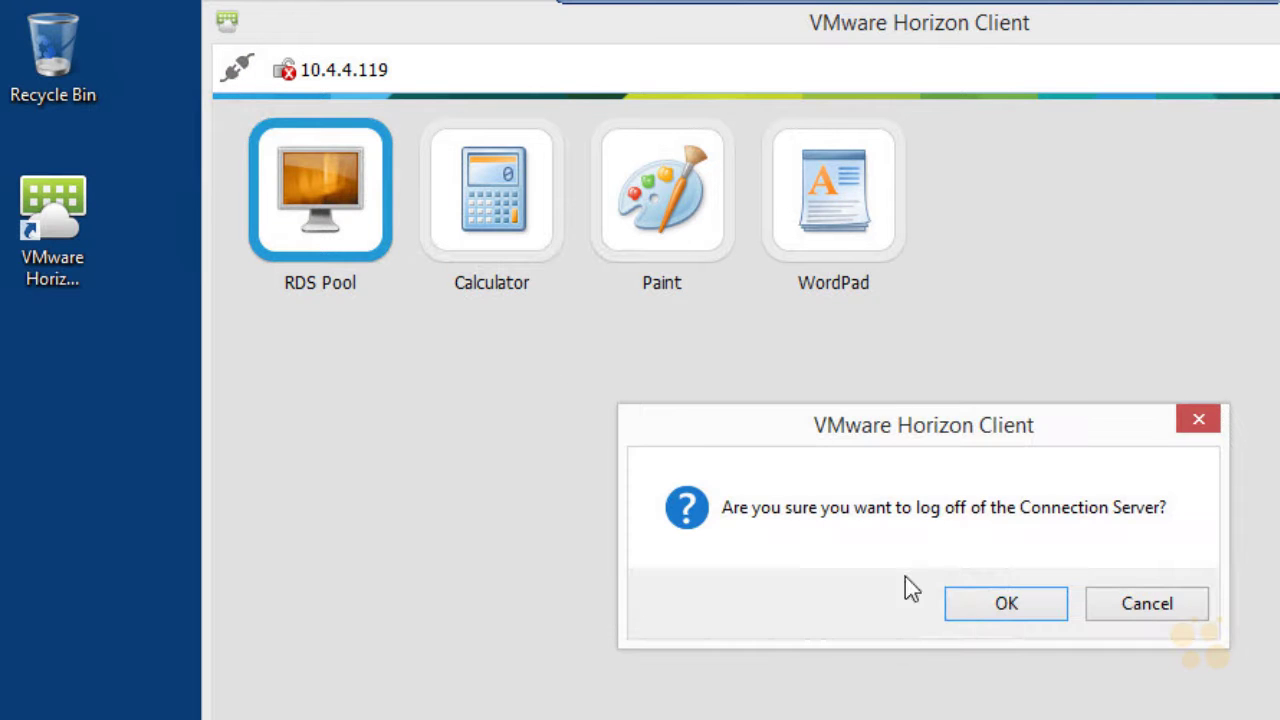
left_click(1006, 603)
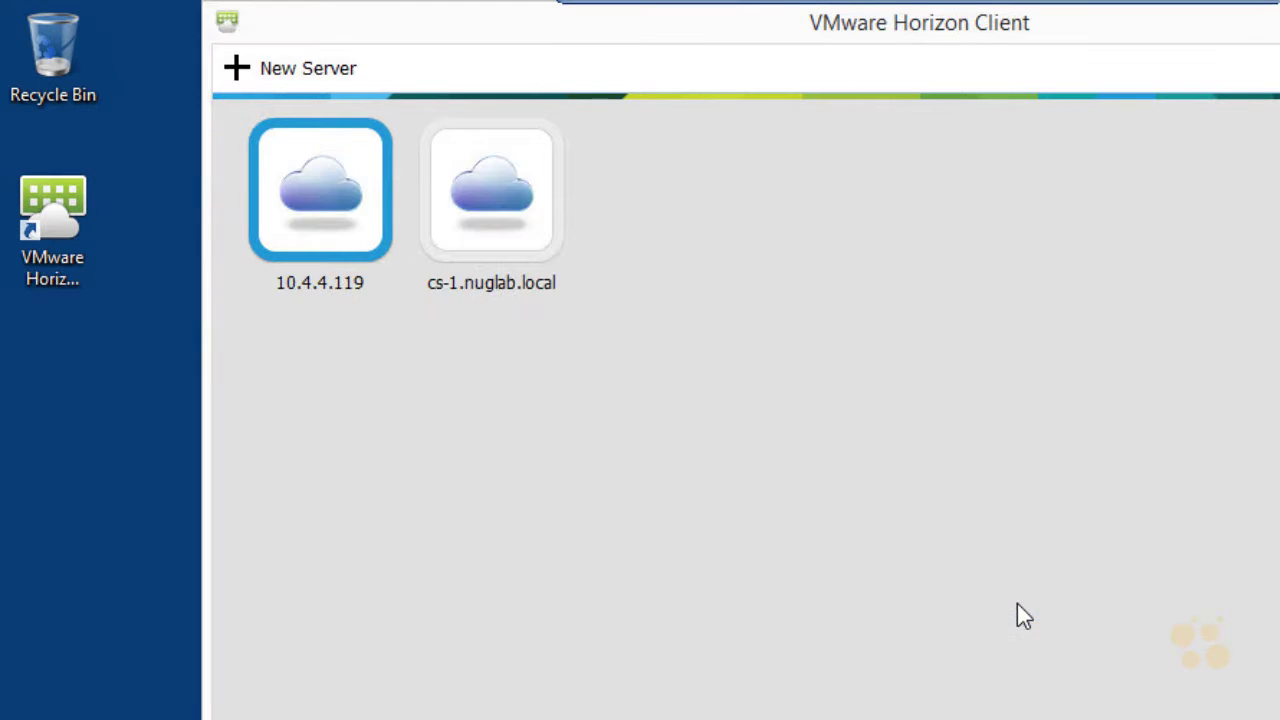
double_click(501, 210)
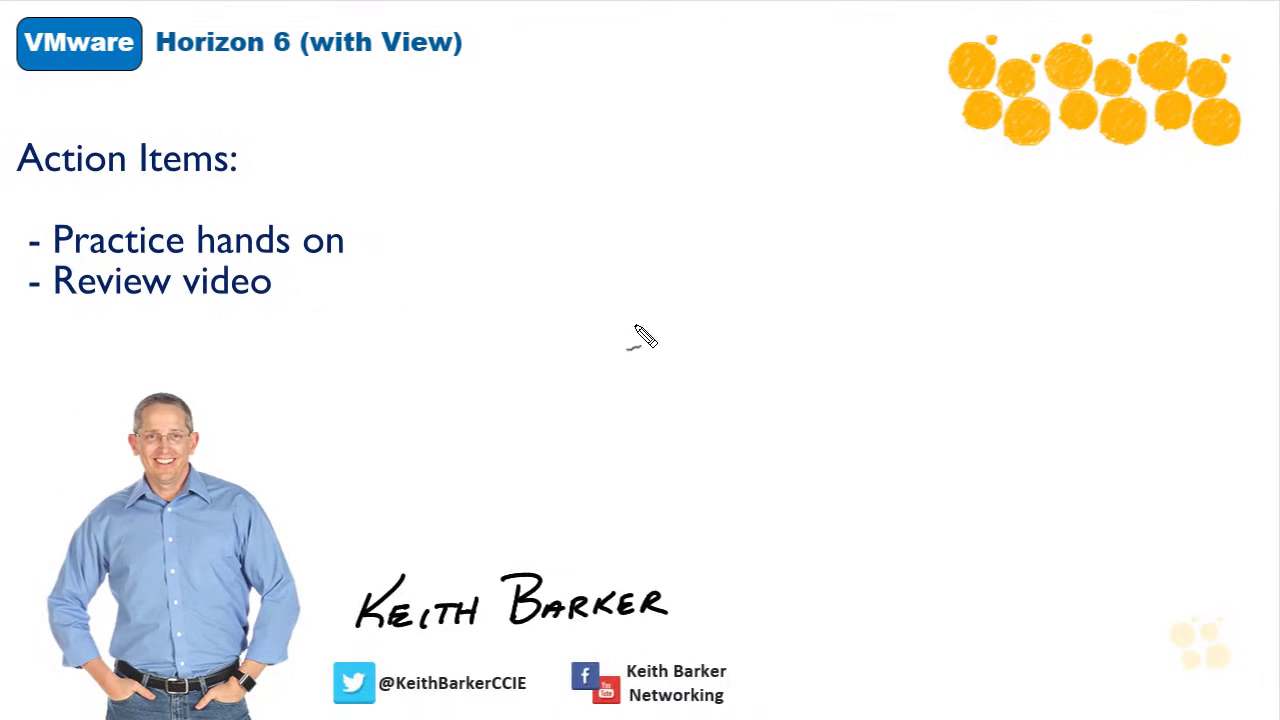
left_click_drag(644, 323, 647, 405)
mouse_move(590, 350)
left_mouse_down()
mouse_move(743, 406)
mouse_move(791, 337)
mouse_move(832, 341)
mouse_move(909, 391)
mouse_move(963, 389)
mouse_move(1015, 448)
left_mouse_up()
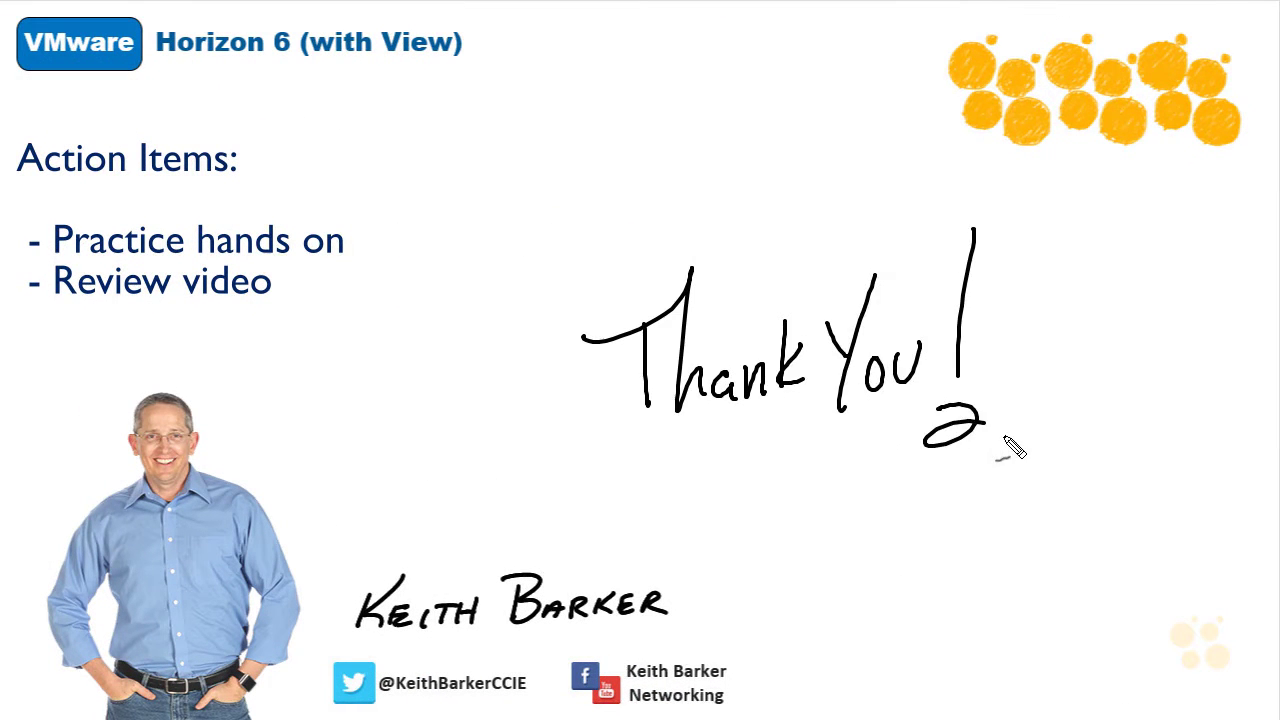